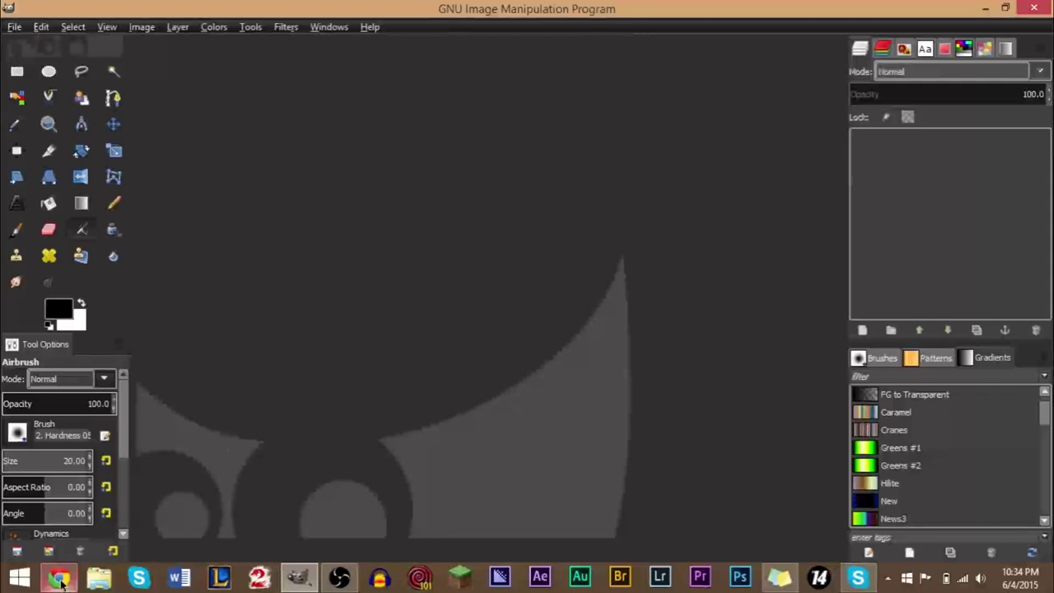
# Step: Bring Chrome forward and go to the YouTube channel's own page
pyautogui.moveTo(58, 577)
pyautogui.click(227, 473)
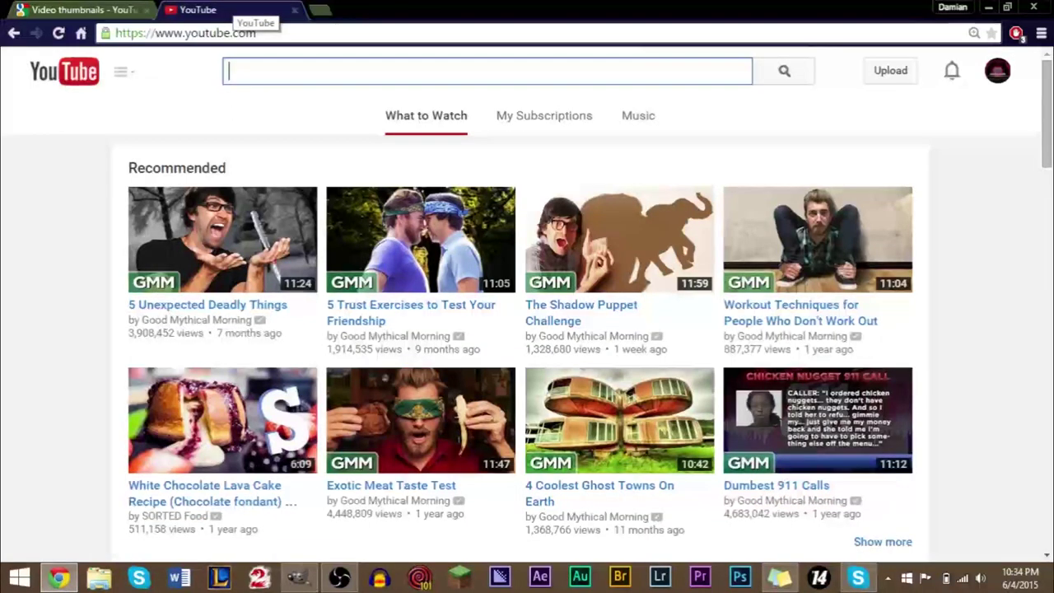
pyautogui.click(998, 71)
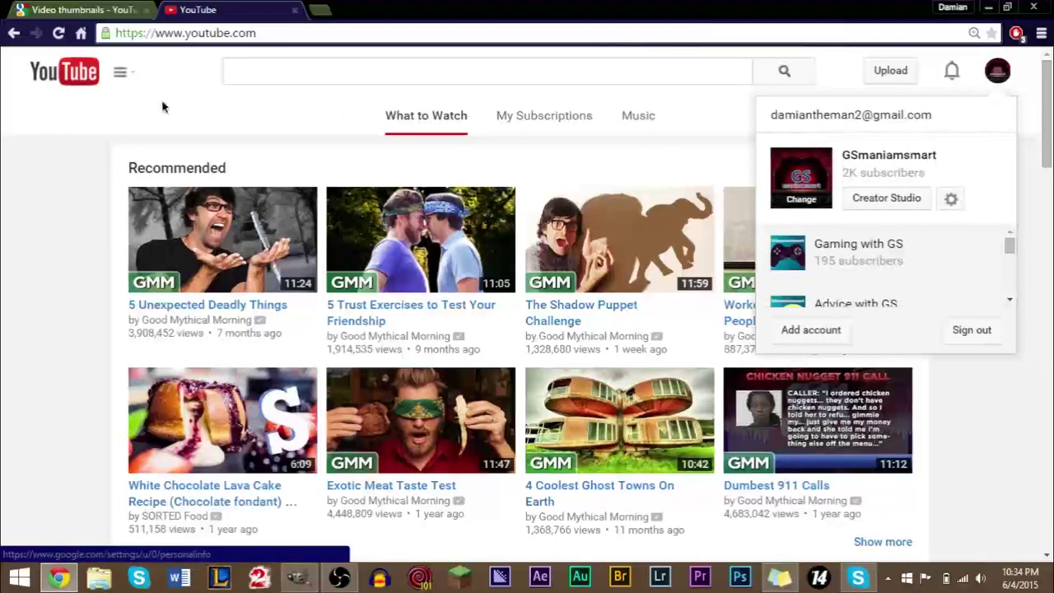
pyautogui.click(121, 72)
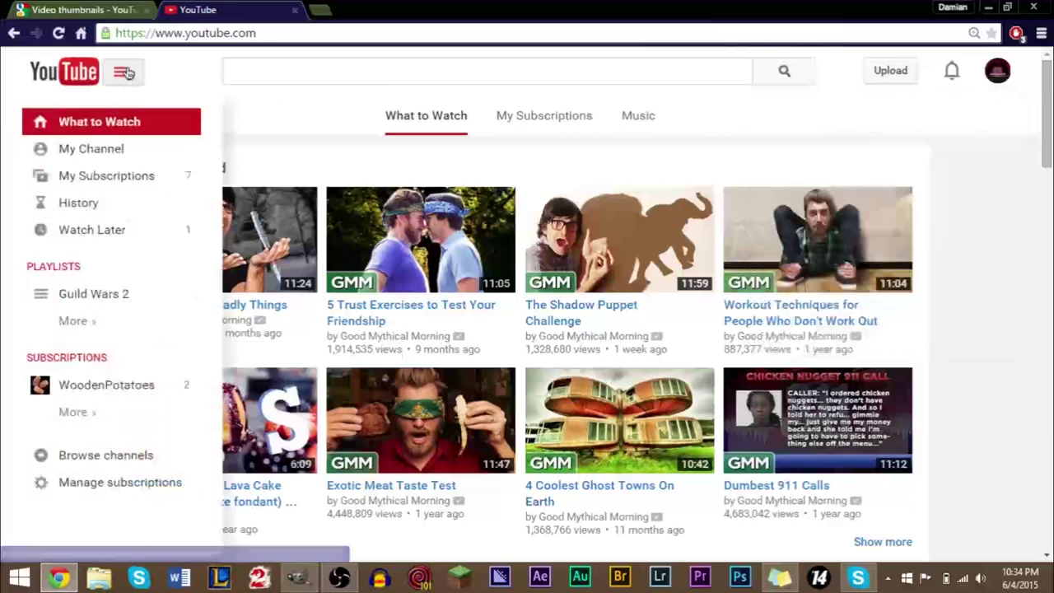
pyautogui.click(109, 153)
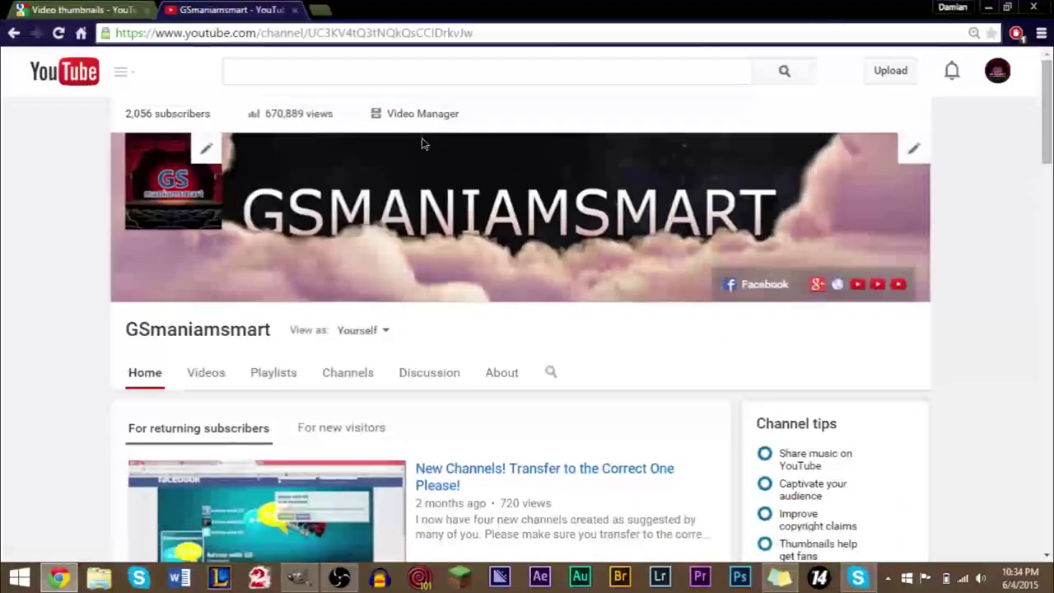
# Step: Open Video Manager's Status and features page and confirm Custom thumbnails is enabled
pyautogui.click(420, 125)
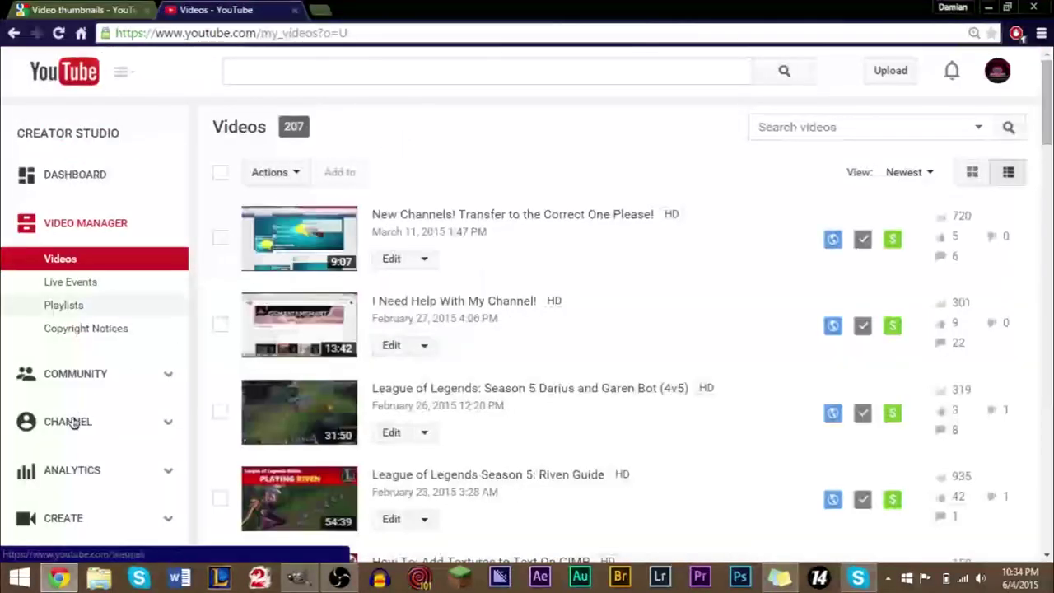
pyautogui.click(72, 423)
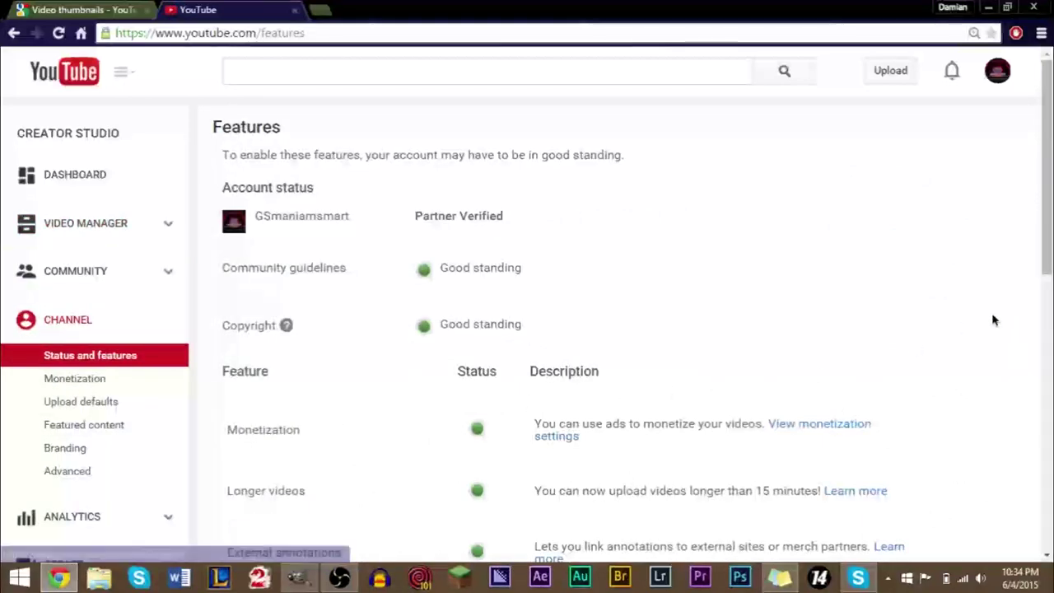
pyautogui.scroll(-4, 527, 304)
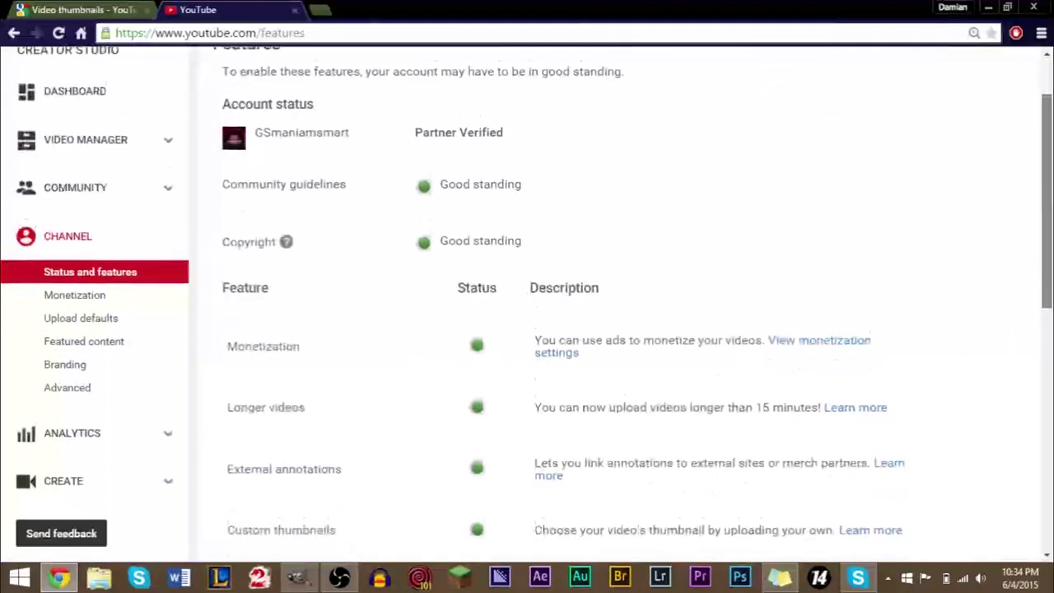
pyautogui.scroll(-2, 528, 305)
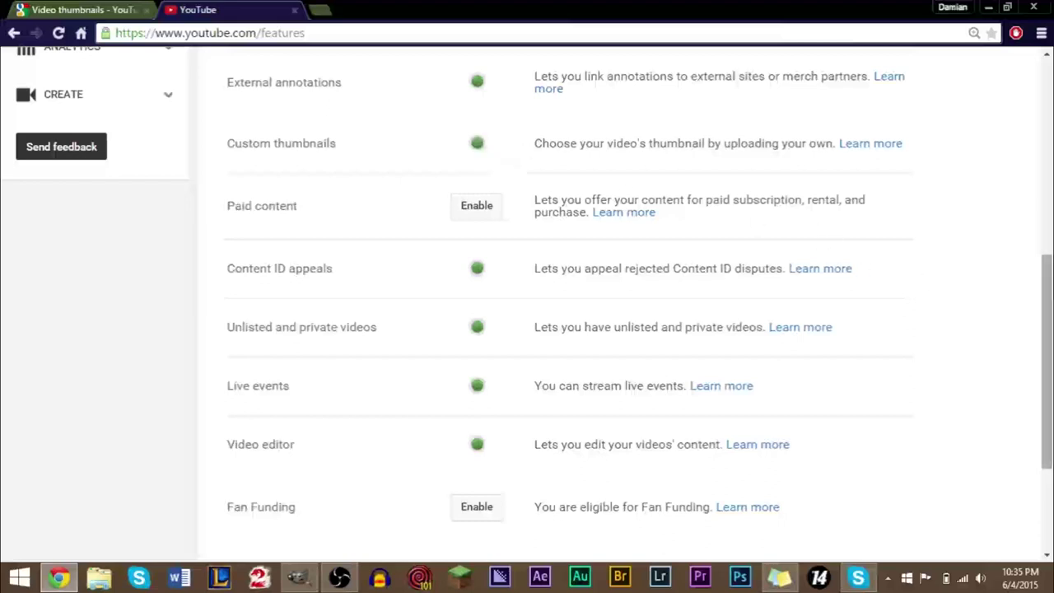
pyautogui.scroll(3, 528, 303)
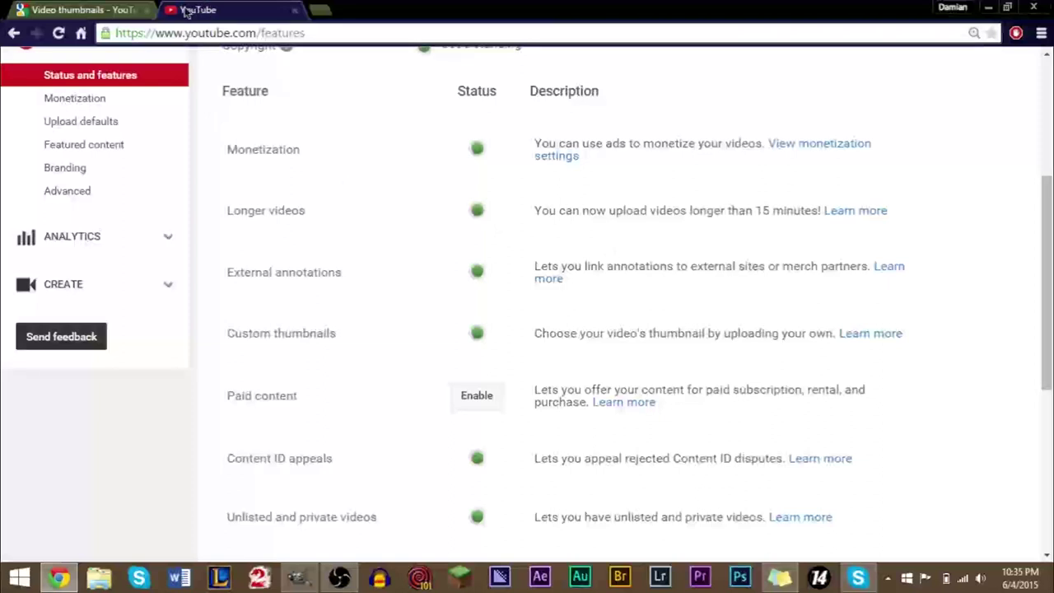
pyautogui.click(103, 11)
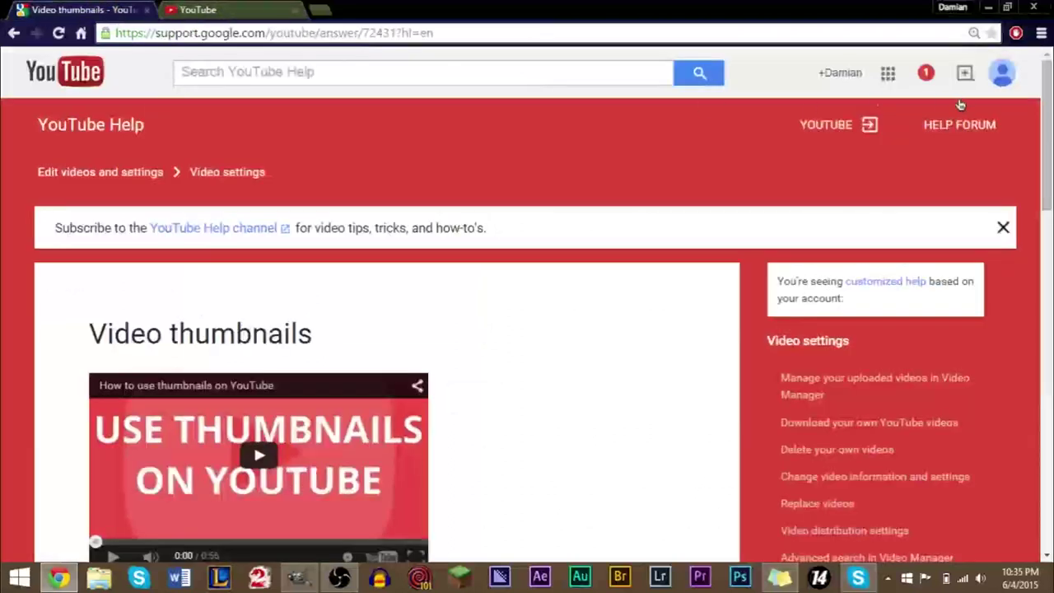
# Step: Check the account verification requirement in the Video thumbnails article, then close that page
pyautogui.moveTo(1045, 120); pyautogui.dragTo(1052, 284)
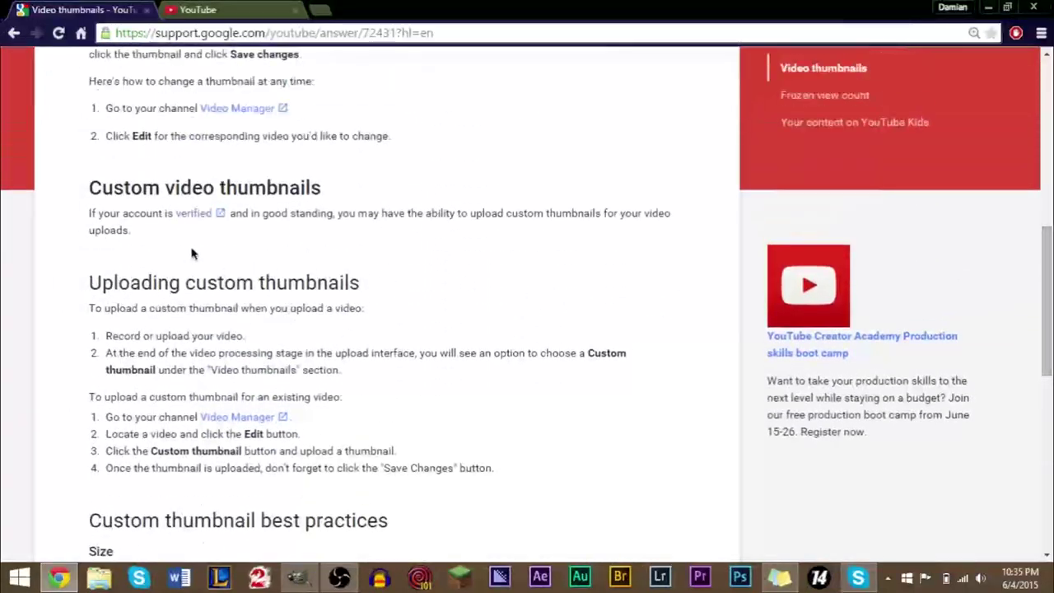
pyautogui.moveTo(89, 214); pyautogui.dragTo(143, 216)
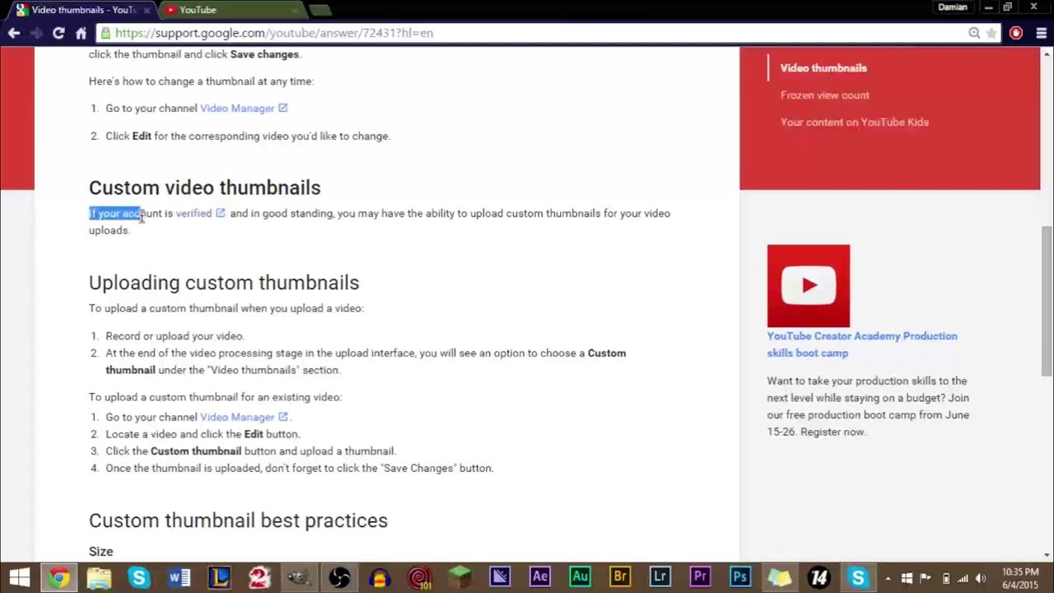
pyautogui.click(196, 228)
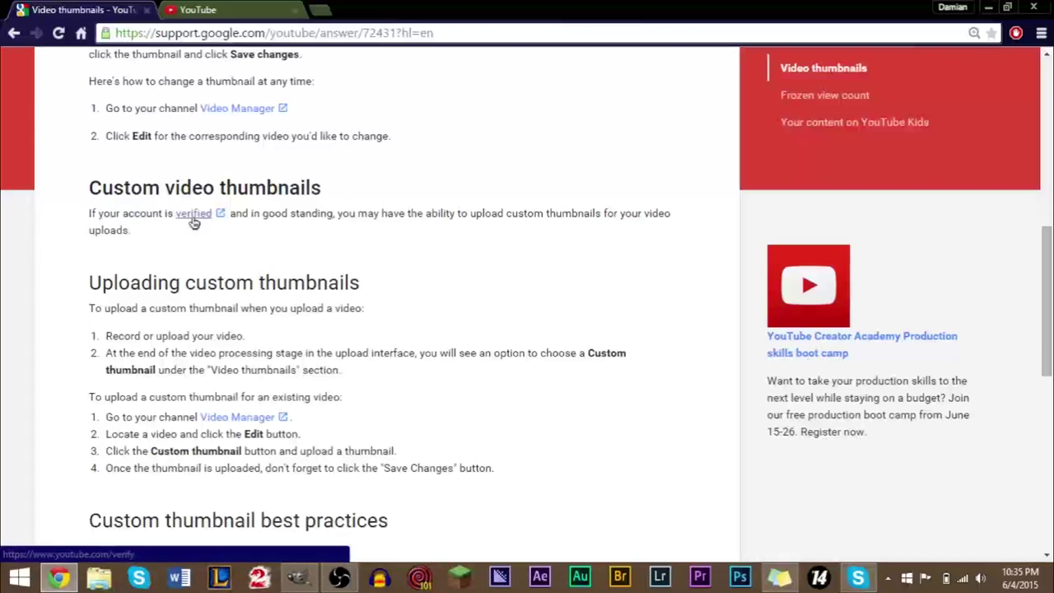
pyautogui.click(194, 216)
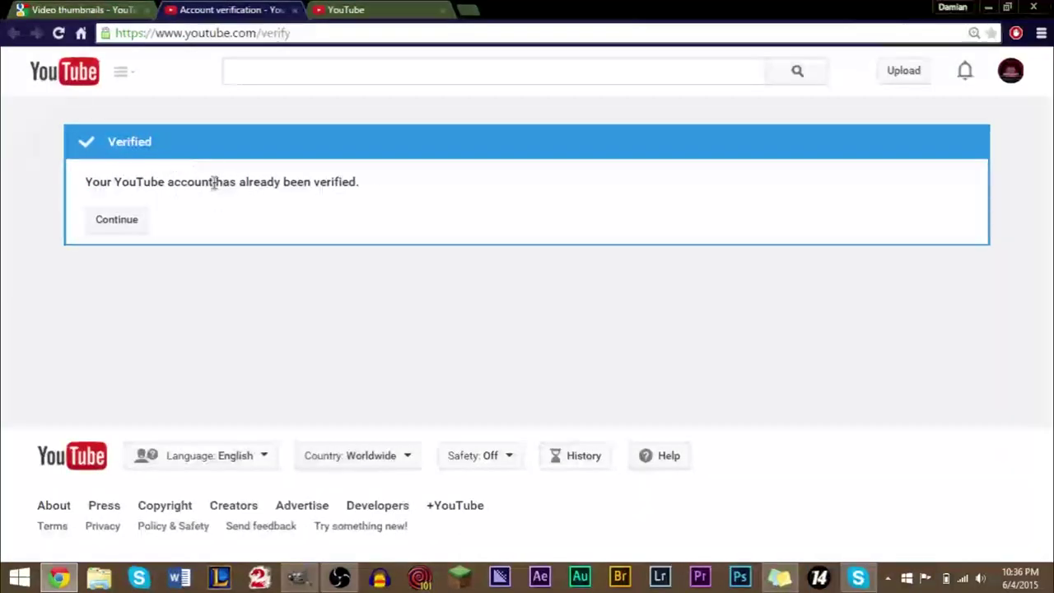
pyautogui.click(293, 10)
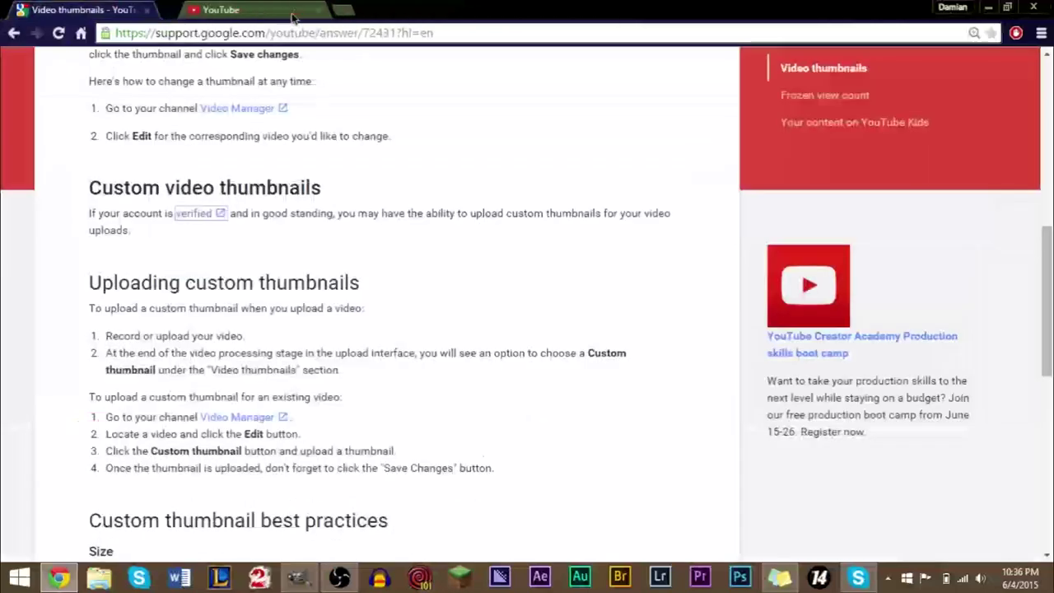
# Step: Scroll to Custom thumbnail best practices: 1280x720 images under 2MB
pyautogui.scroll(-3, 1036, 270)
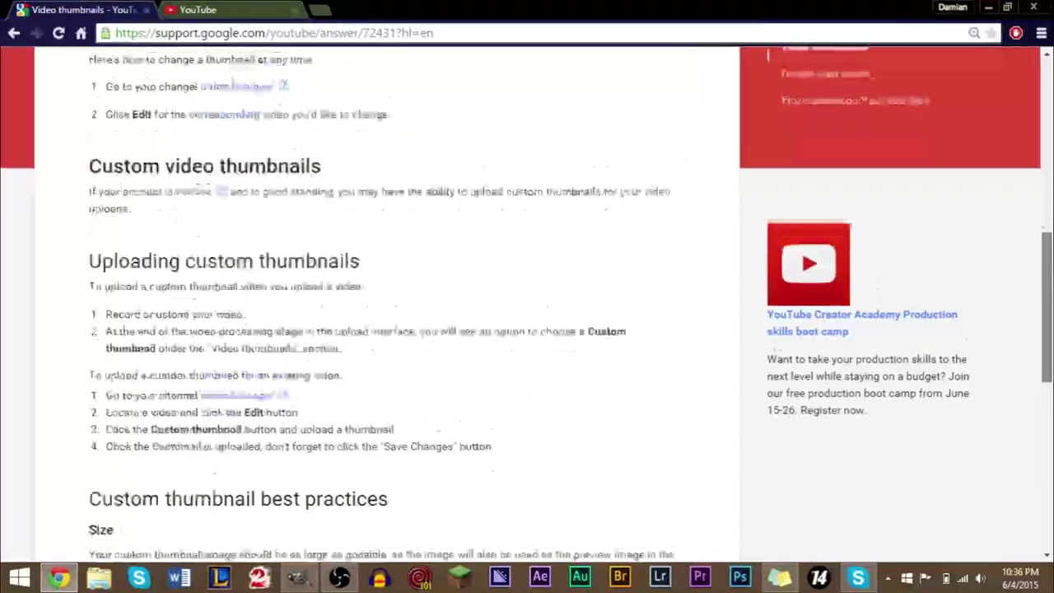
pyautogui.scroll(-3, 527, 313)
pyautogui.scroll(8, 527, 313)
pyautogui.scroll(-5, 528, 313)
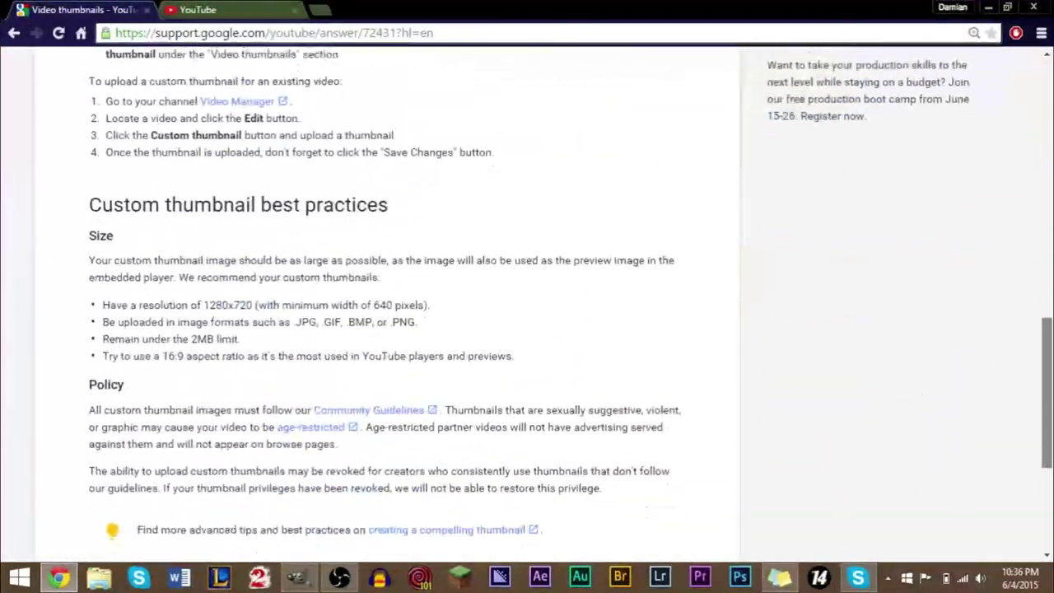
pyautogui.scroll(4, 527, 313)
pyautogui.scroll(-3, 575, 258)
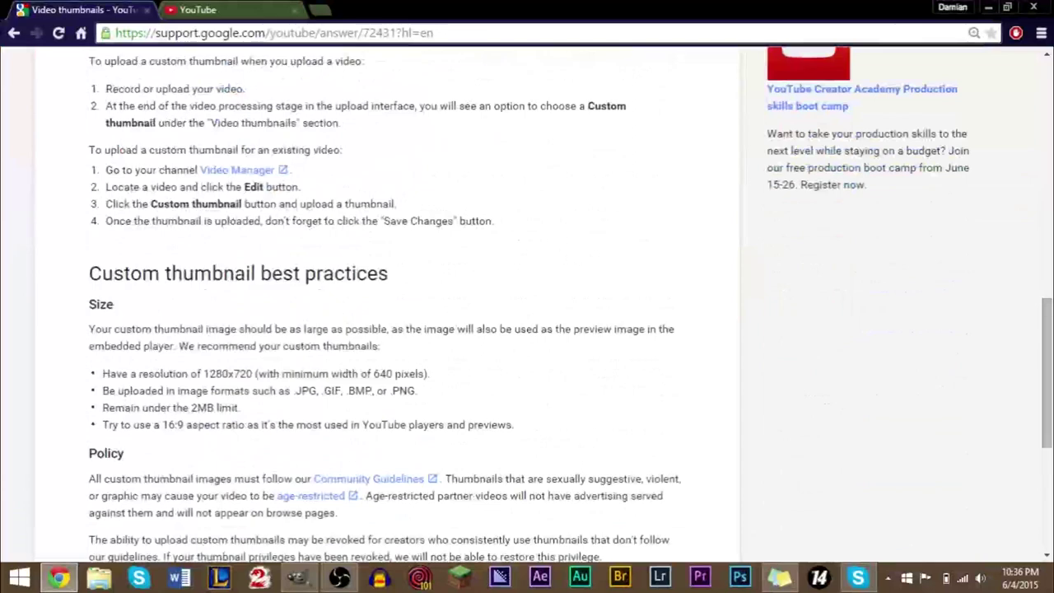
# Step: Recheck the Custom thumbnails entry and Partner Verified standing on Status and features, then return to GIMP
pyautogui.click(198, 9)
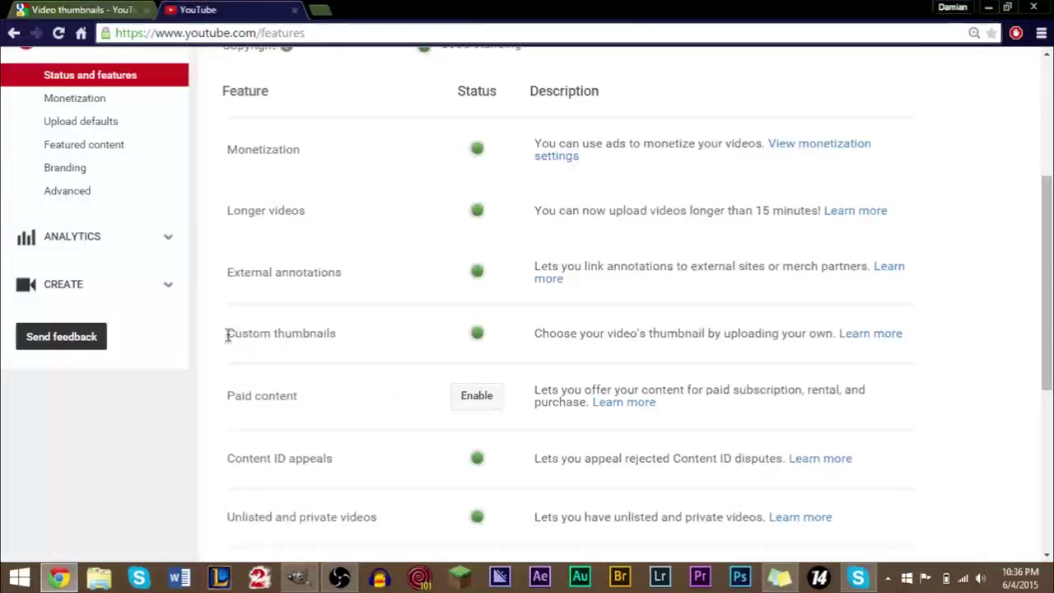
pyautogui.moveTo(227, 333); pyautogui.dragTo(370, 339)
pyautogui.click(336, 334)
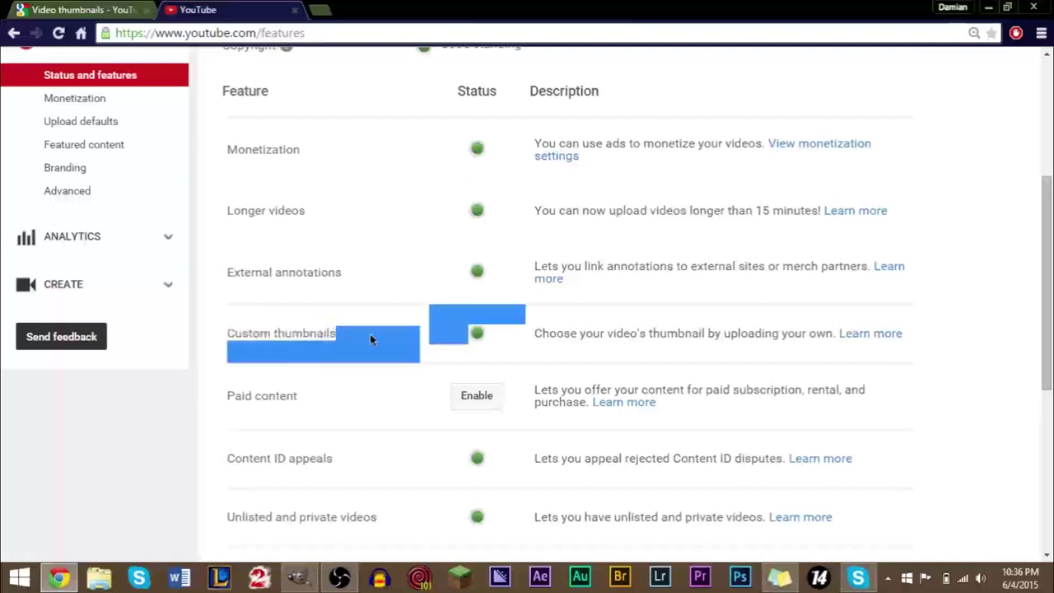
pyautogui.click(458, 341)
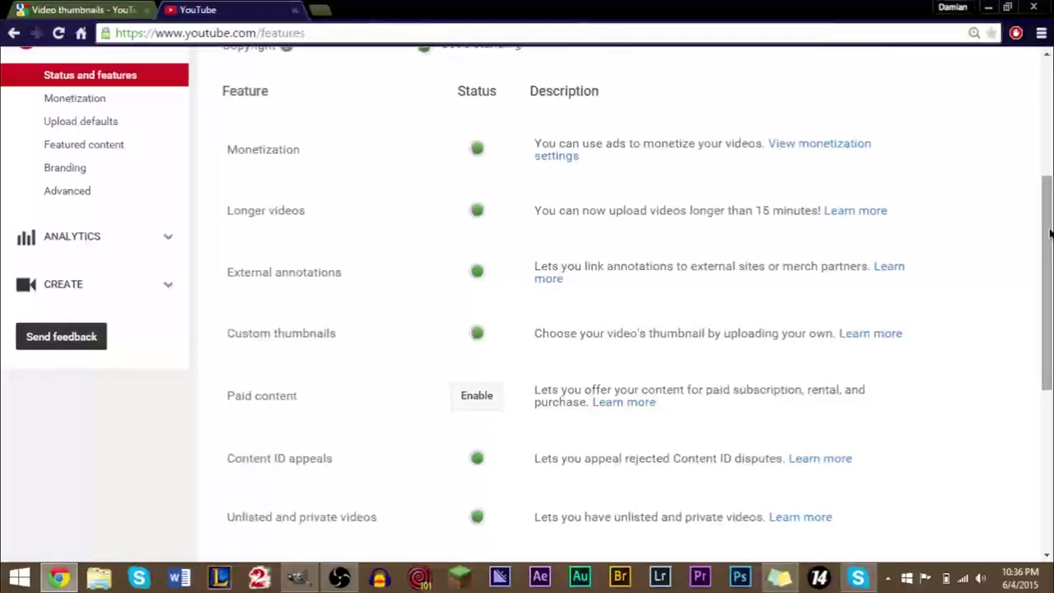
pyautogui.moveTo(1050, 235); pyautogui.dragTo(1050, 111)
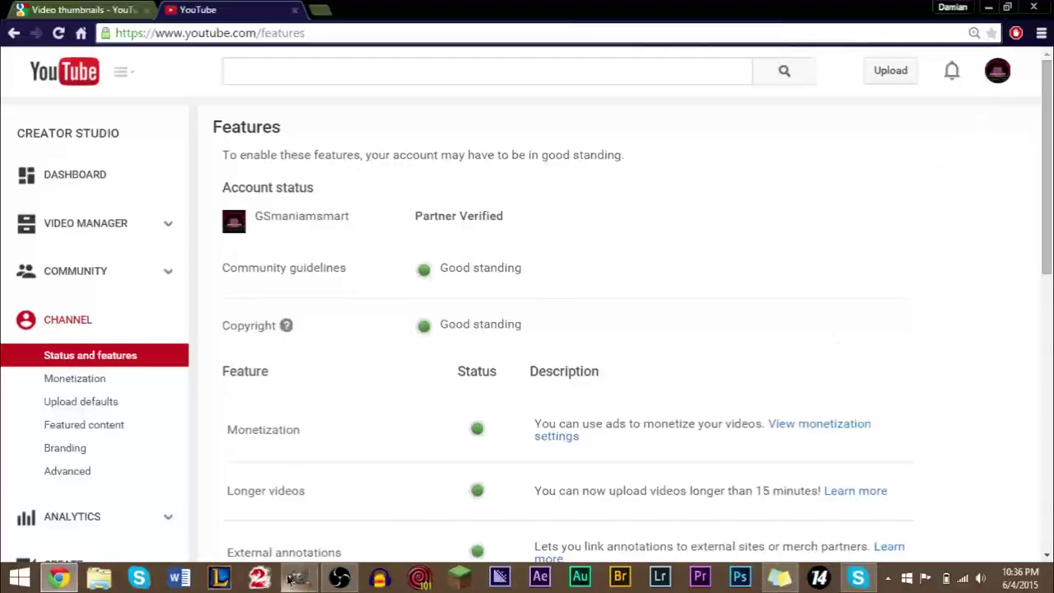
pyautogui.click(297, 578)
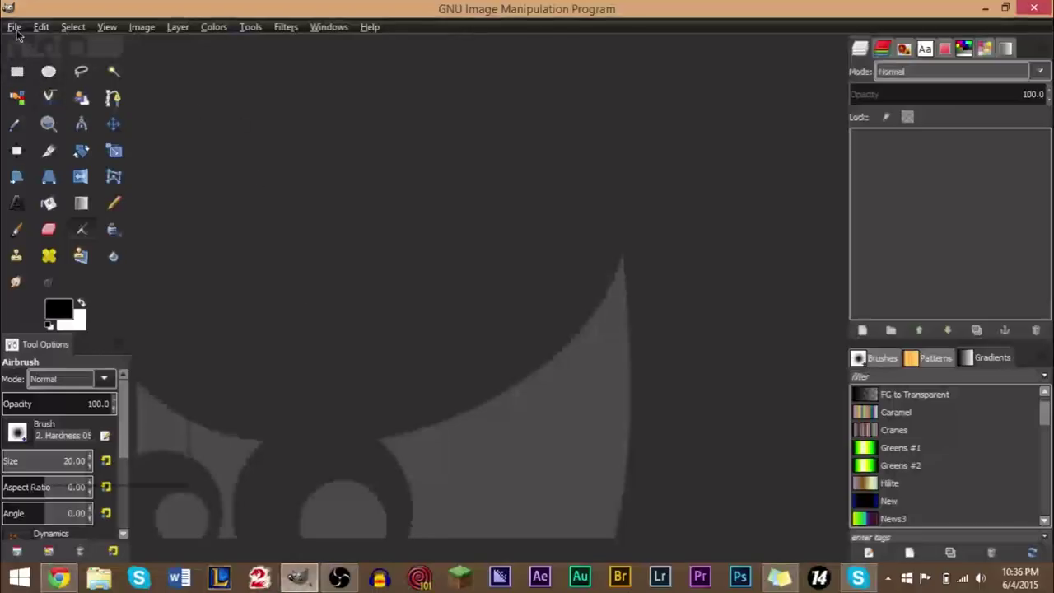
# Step: Create a new 1280×720 image with a white Background layer
pyautogui.click(15, 27)
pyautogui.click(19, 47)
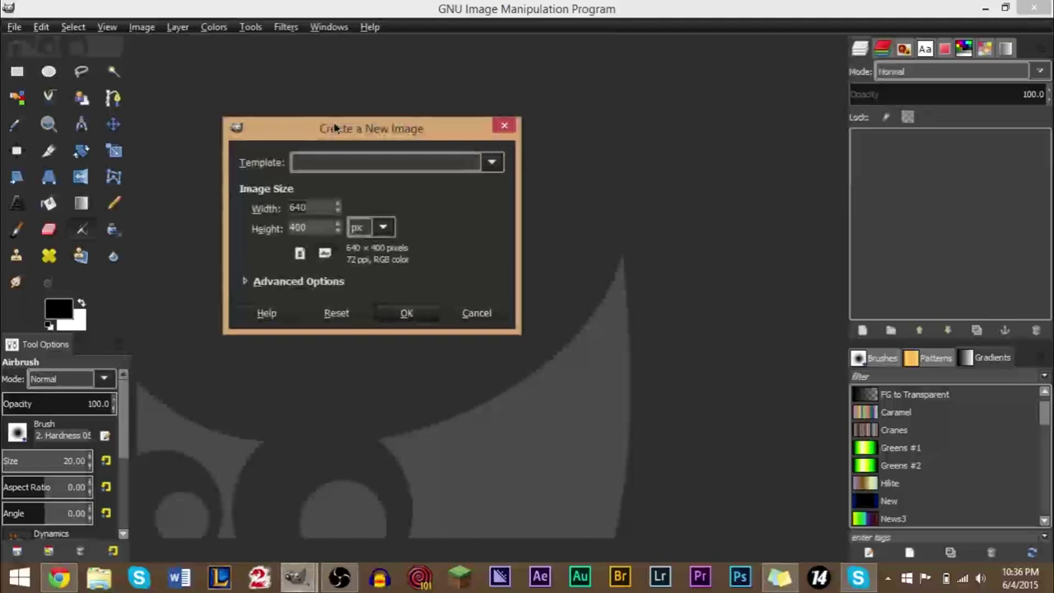
pyautogui.moveTo(329, 138); pyautogui.dragTo(407, 175)
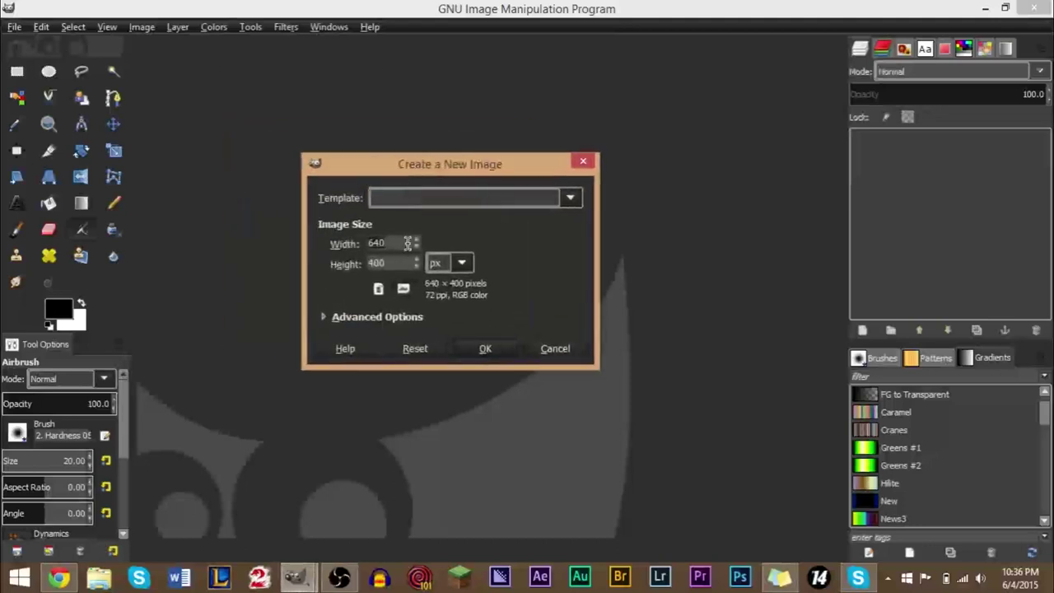
pyautogui.write('1280')
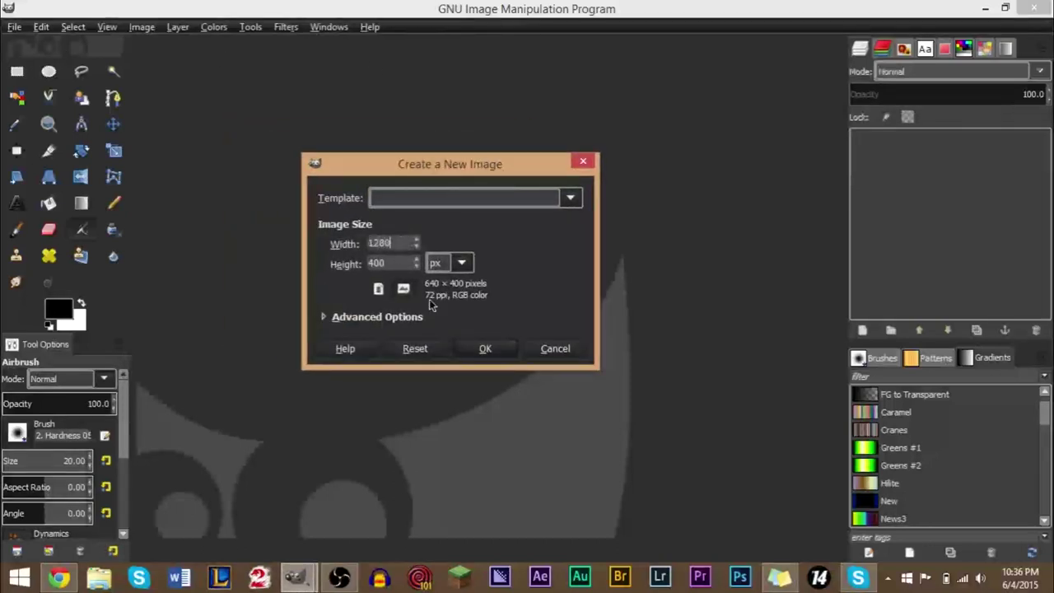
pyautogui.press('Tab')
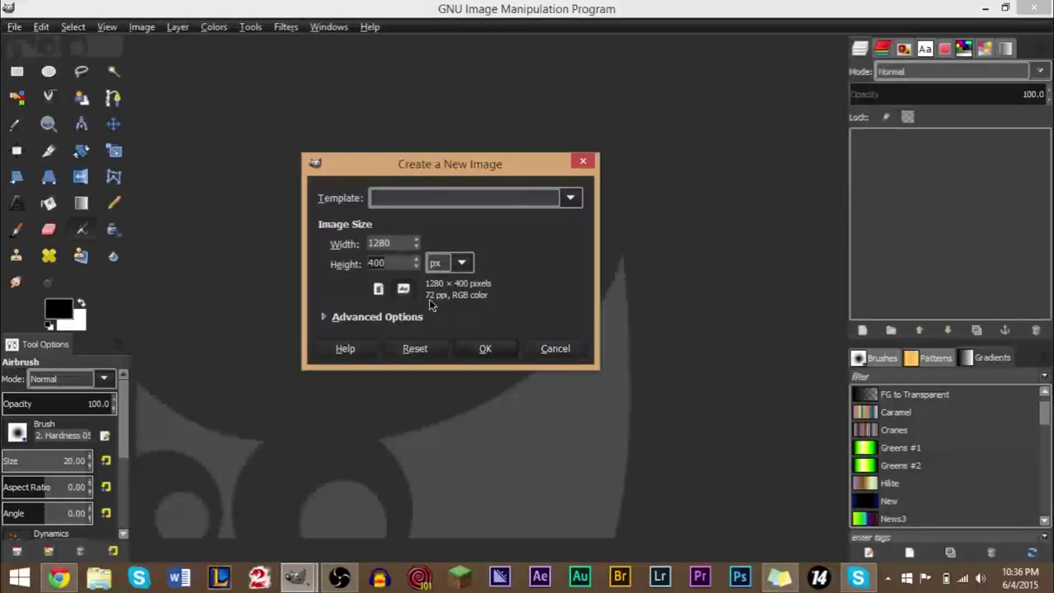
pyautogui.write('720')
pyautogui.press('Return')
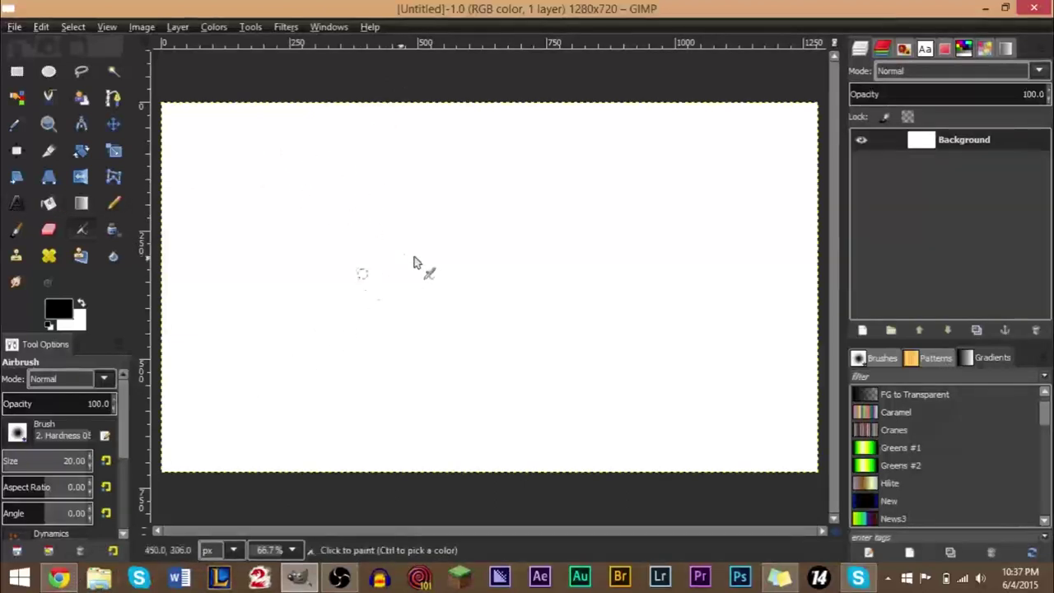
# Step: Add 'YouTube Video Tutorial' text at size 75 and move it near the canvas centre
pyautogui.click(16, 203)
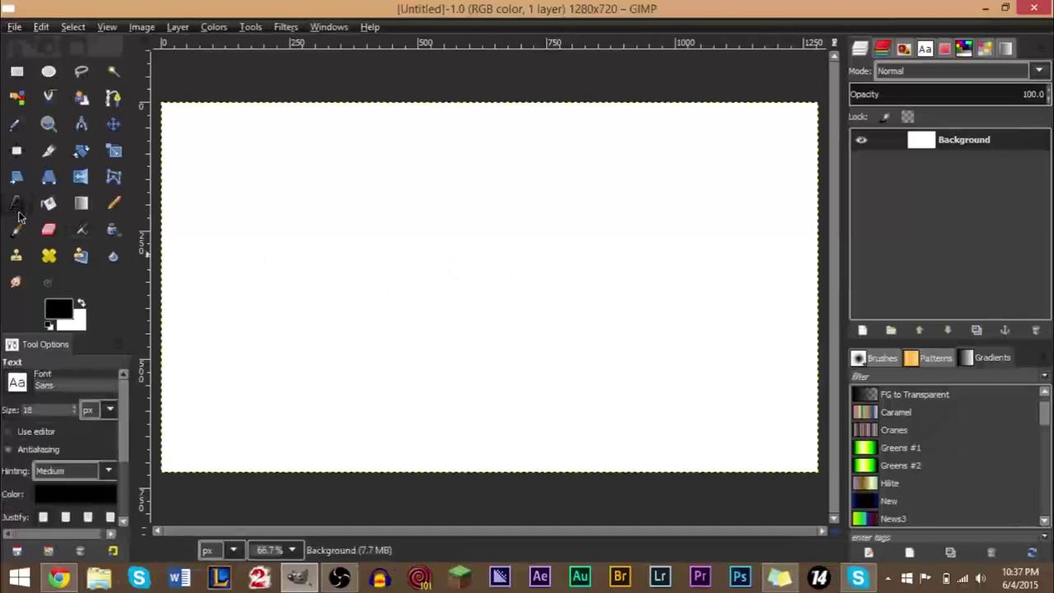
pyautogui.click(257, 278)
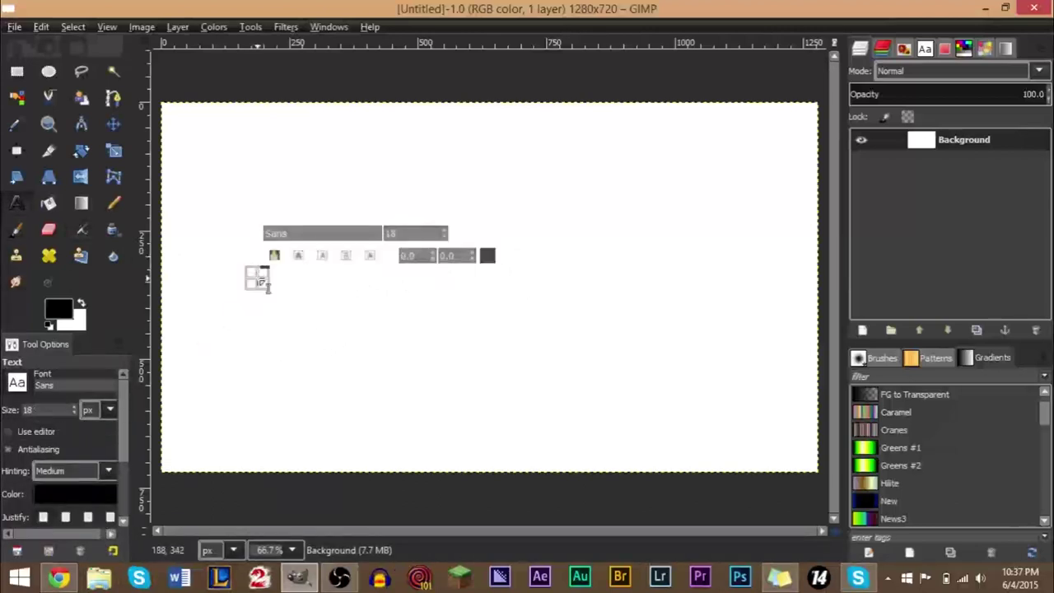
pyautogui.write('YouTube Video Tutorial')
pyautogui.moveTo(361, 284); pyautogui.dragTo(180, 304)
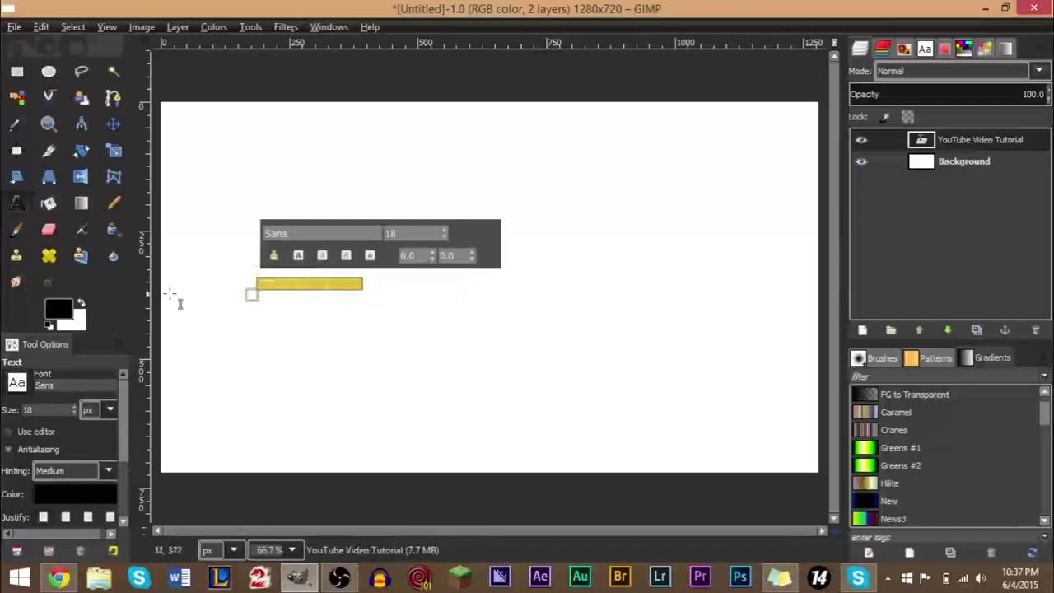
pyautogui.doubleClick(76, 409)
pyautogui.write('72')
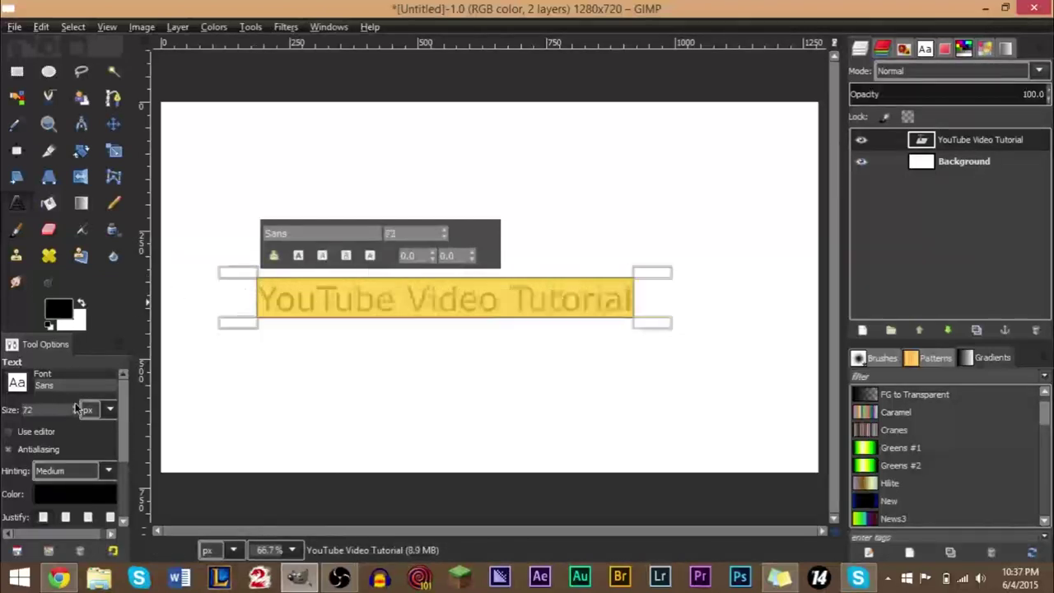
pyautogui.scroll(3, 76, 409)
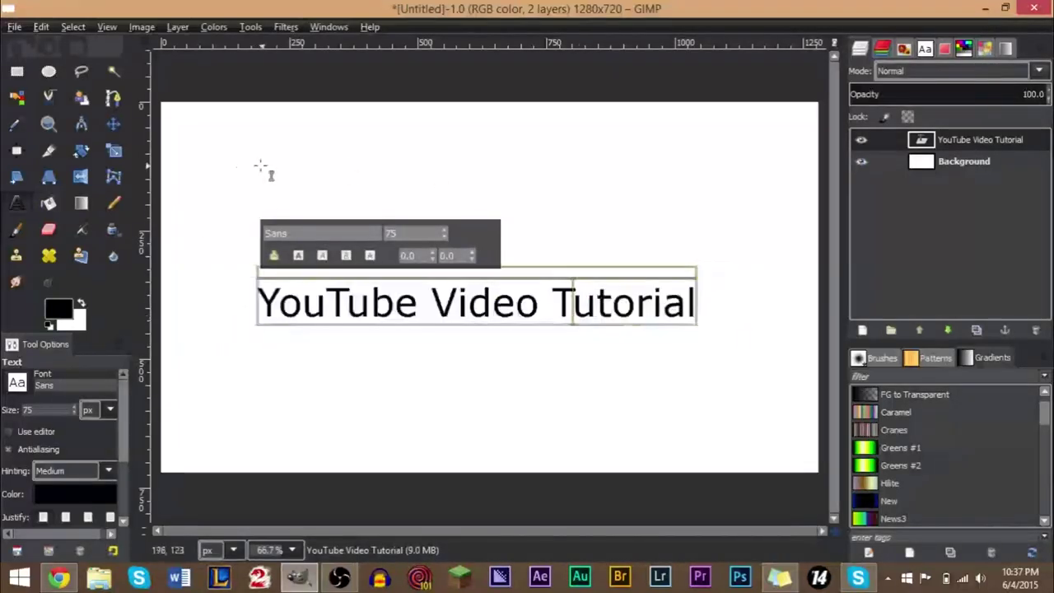
pyautogui.press('m')
pyautogui.moveTo(407, 325); pyautogui.dragTo(408, 292)
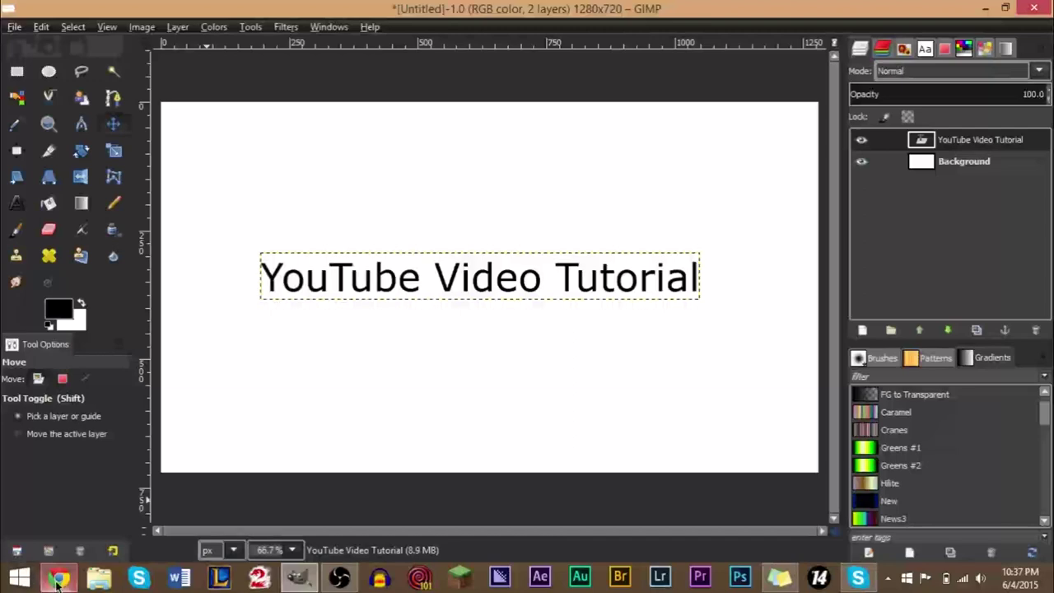
# Step: Open Google Images in a new Chrome tab
pyautogui.moveTo(57, 582)
pyautogui.click(57, 582)
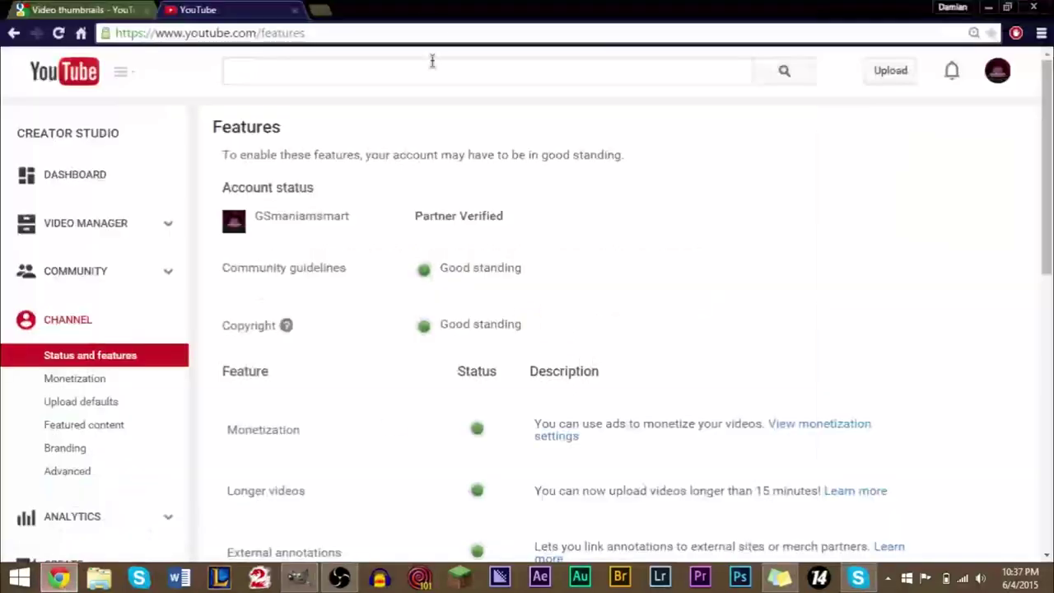
pyautogui.click(319, 11)
pyautogui.write('google images')
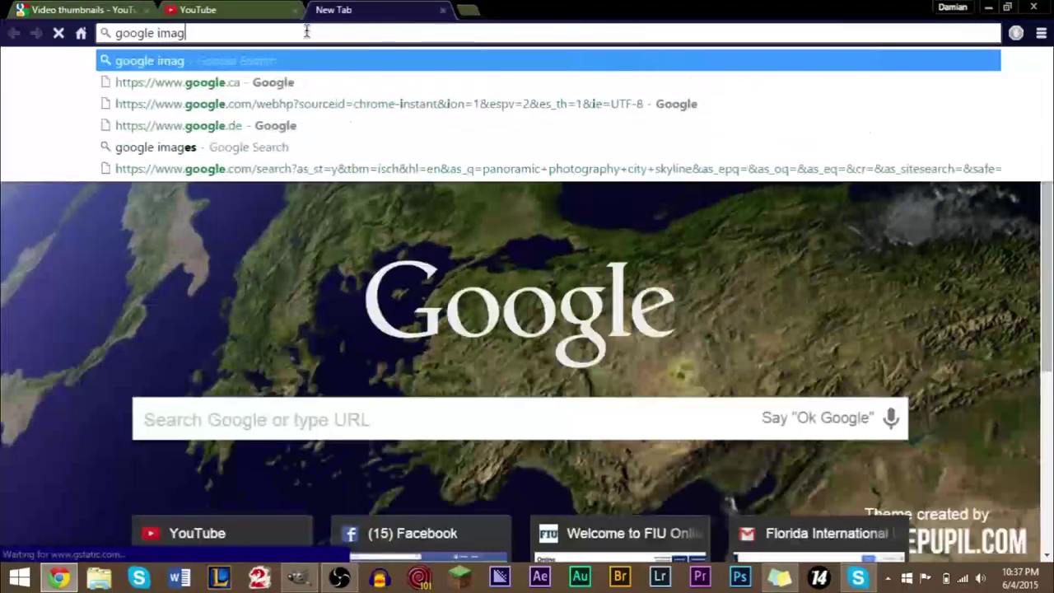
pyautogui.press('Return')
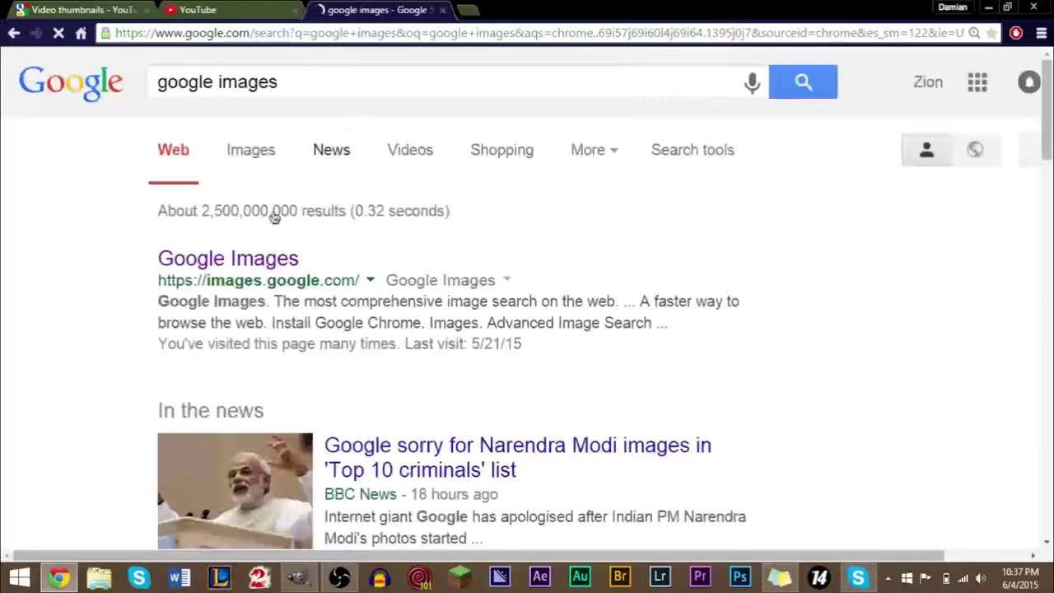
pyautogui.click(246, 257)
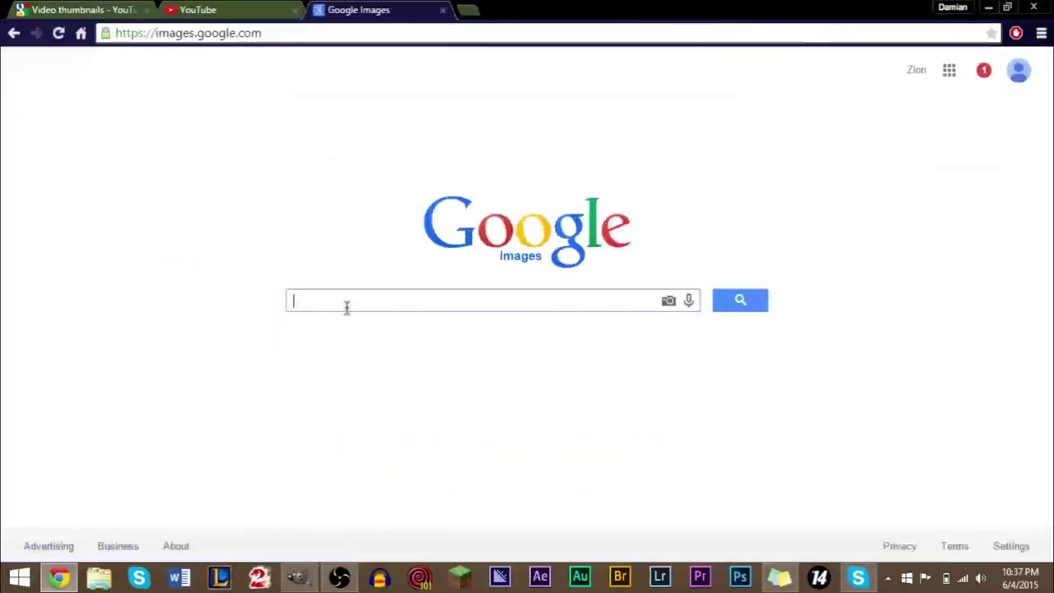
# Step: Find a green YouTube thumbnail background and save it to the Desktop as 'green colors'
pyautogui.write('thumbnail backgr')
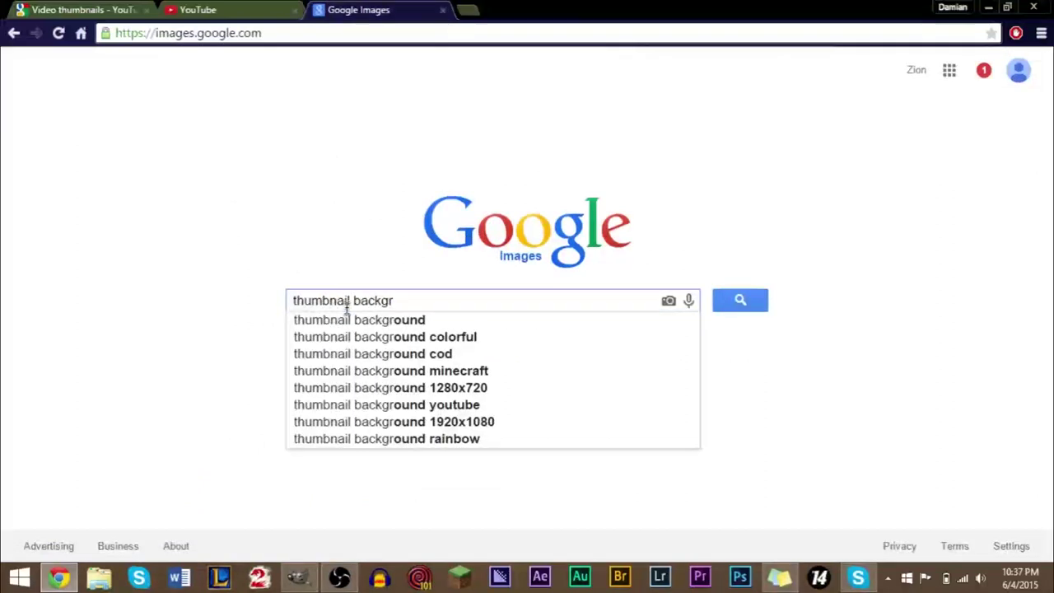
pyautogui.press('Down')
pyautogui.press('Return')
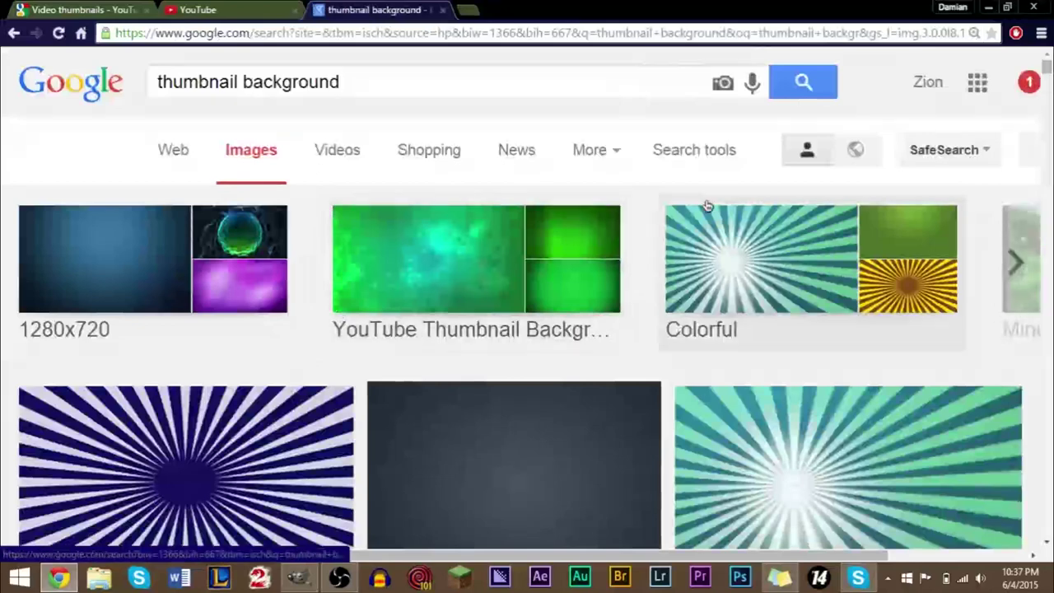
pyautogui.click(442, 258)
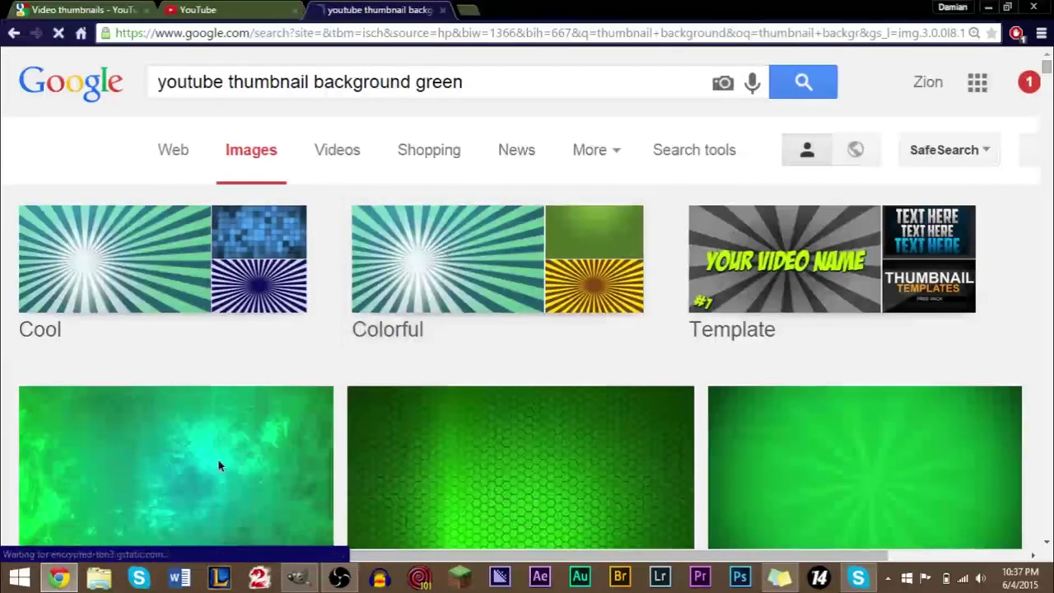
pyautogui.click(220, 467)
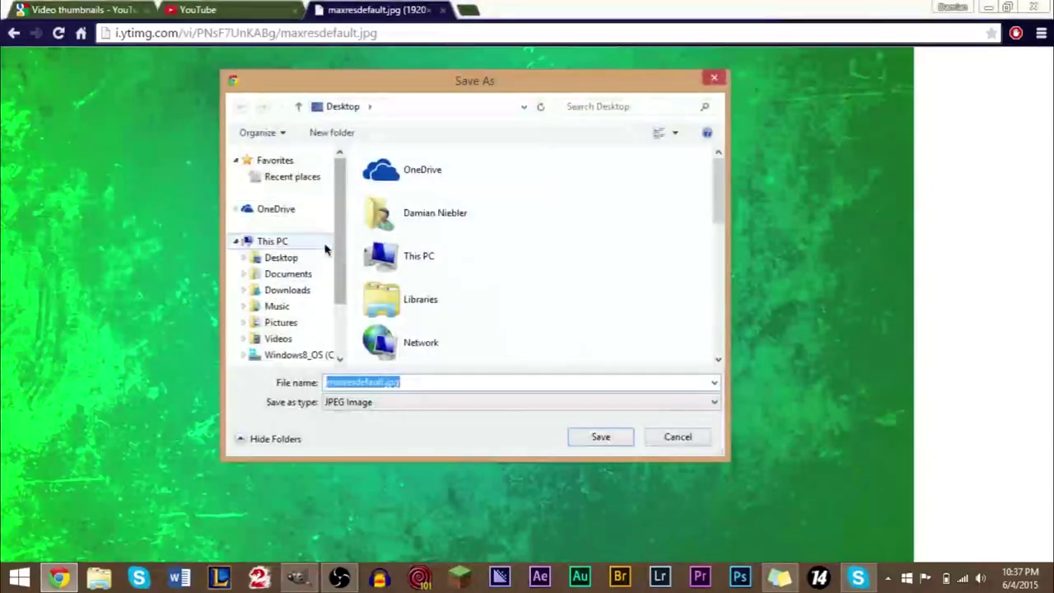
pyautogui.write('gree')
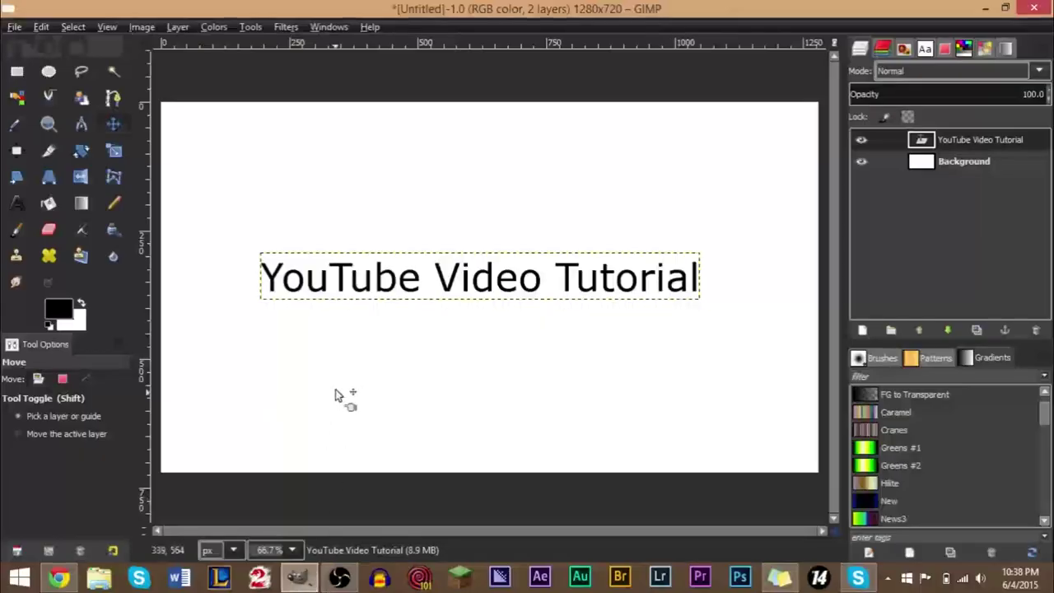
# Step: Add the green colors image as a new layer in the thumbnail
pyautogui.moveTo(828, 218); pyautogui.dragTo(956, 169)
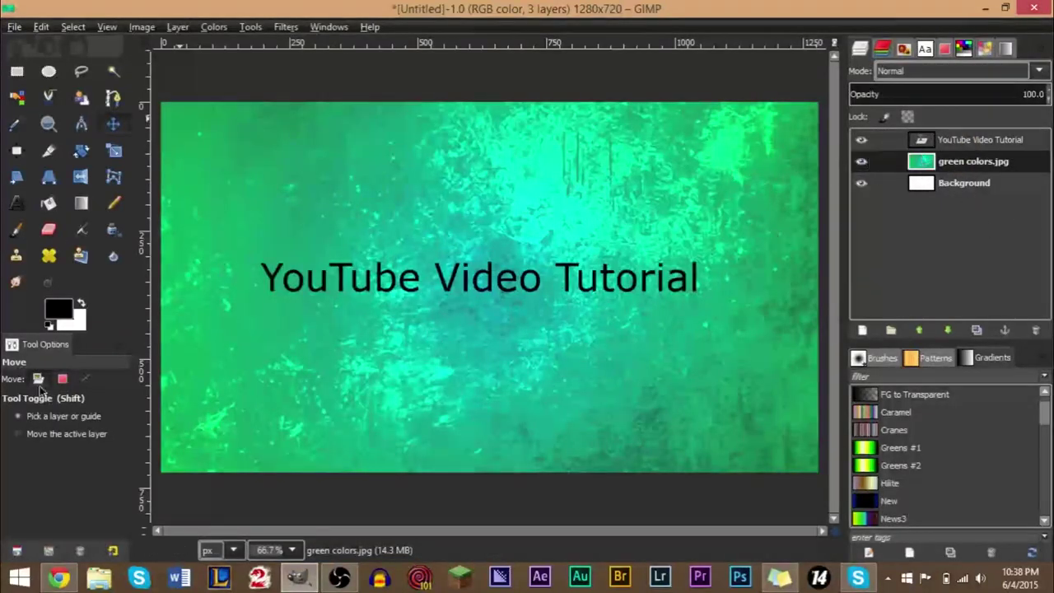
pyautogui.click(13, 27)
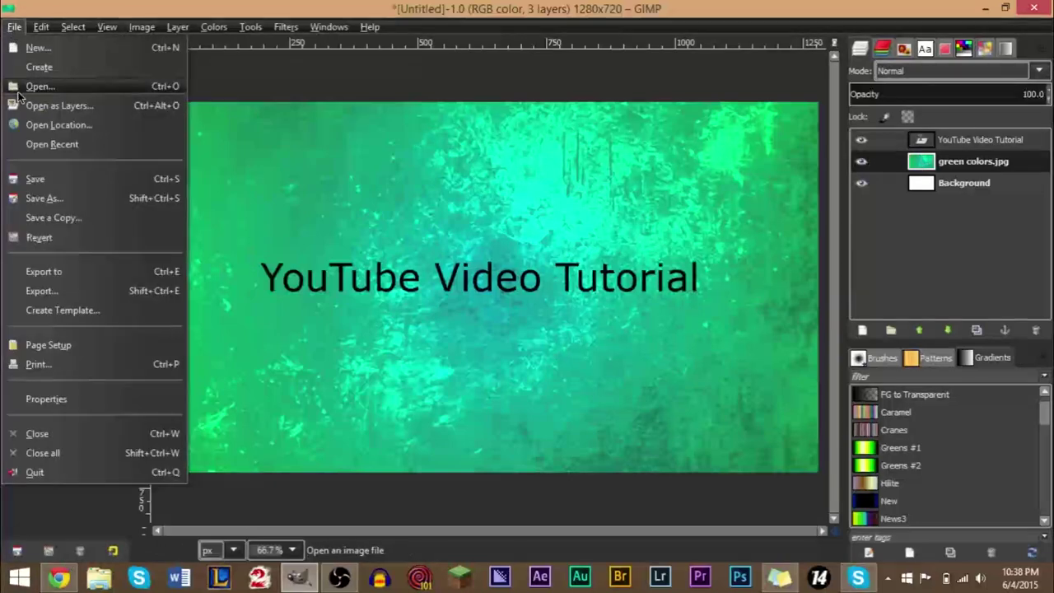
pyautogui.click(862, 163)
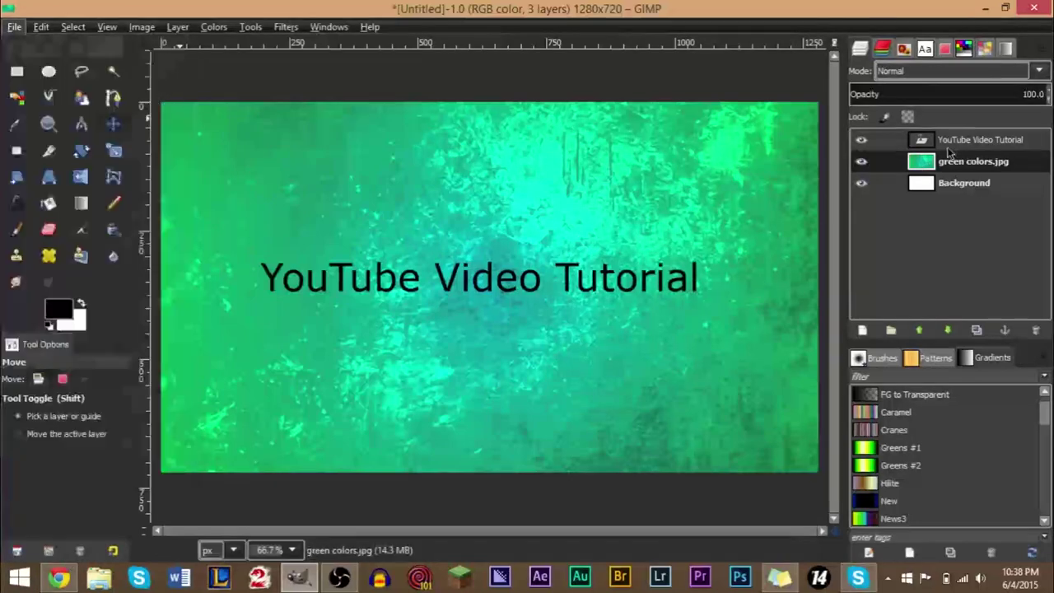
pyautogui.click(862, 163)
pyautogui.click(862, 163)
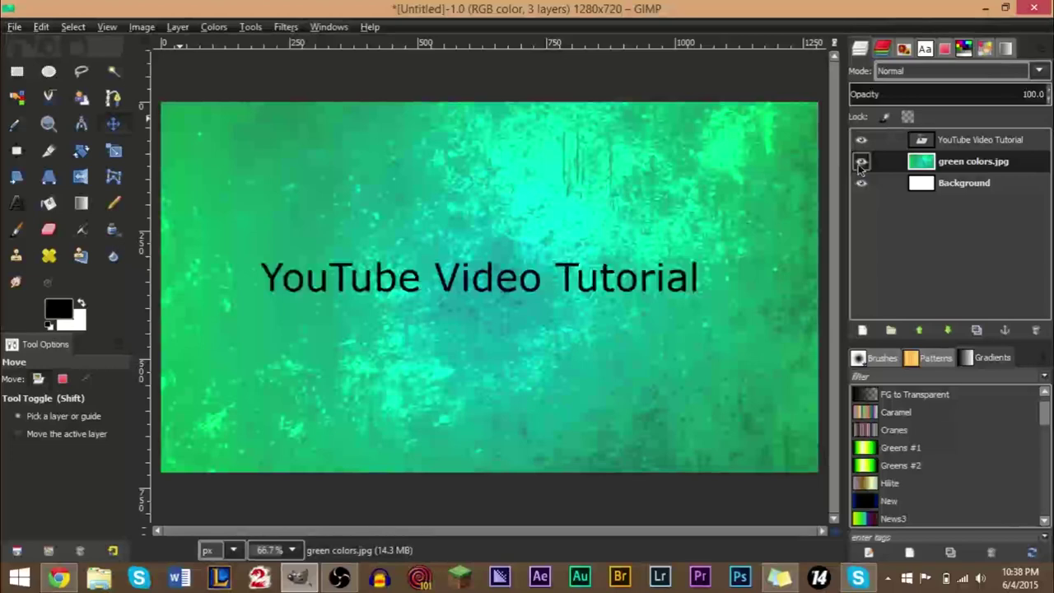
# Step: Align the green colors layer with the 1280×720 canvas
pyautogui.click(48, 124)
pyautogui.click(282, 194)
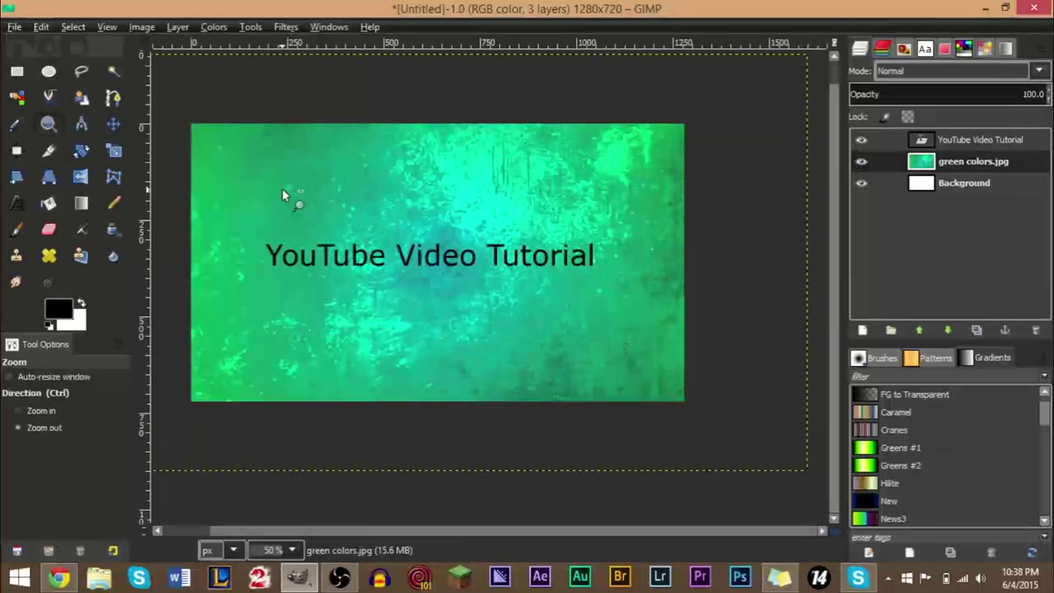
pyautogui.click(282, 194)
pyautogui.click(282, 194)
pyautogui.press('m')
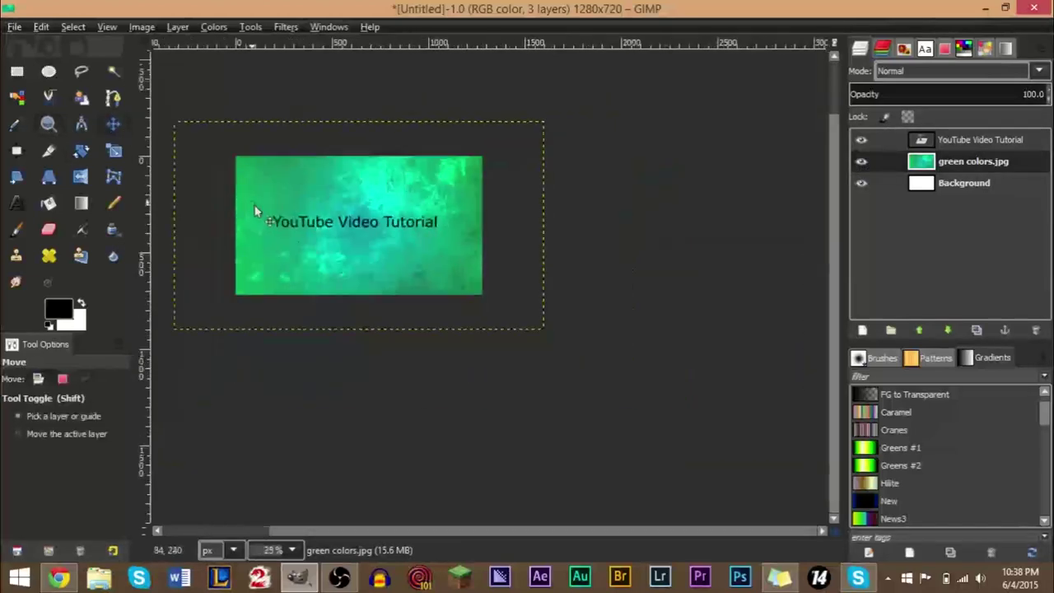
pyautogui.moveTo(255, 211); pyautogui.dragTo(246, 187)
pyautogui.click(49, 124)
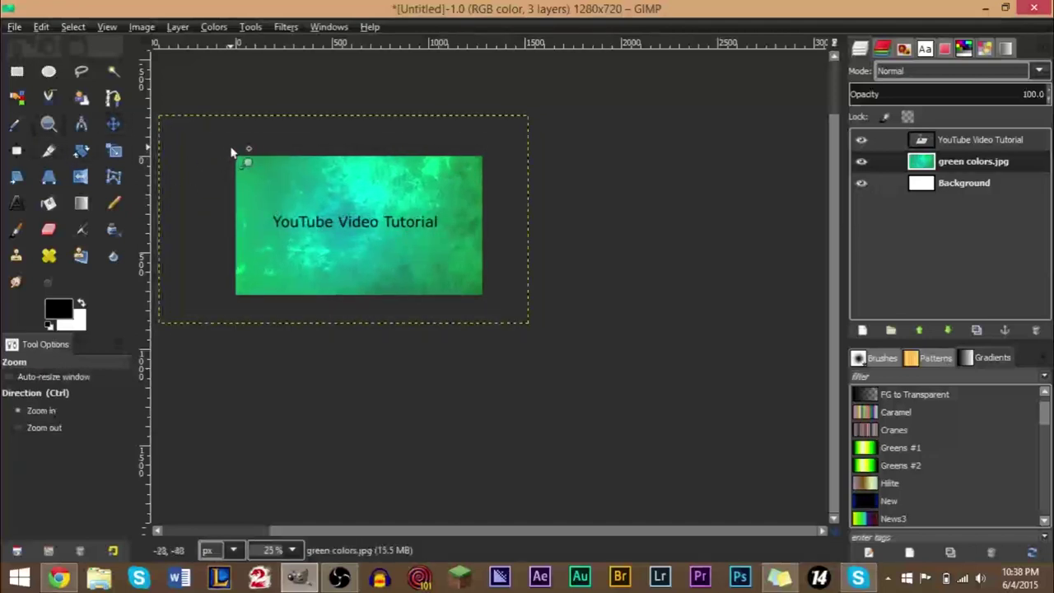
pyautogui.moveTo(231, 152); pyautogui.dragTo(487, 299)
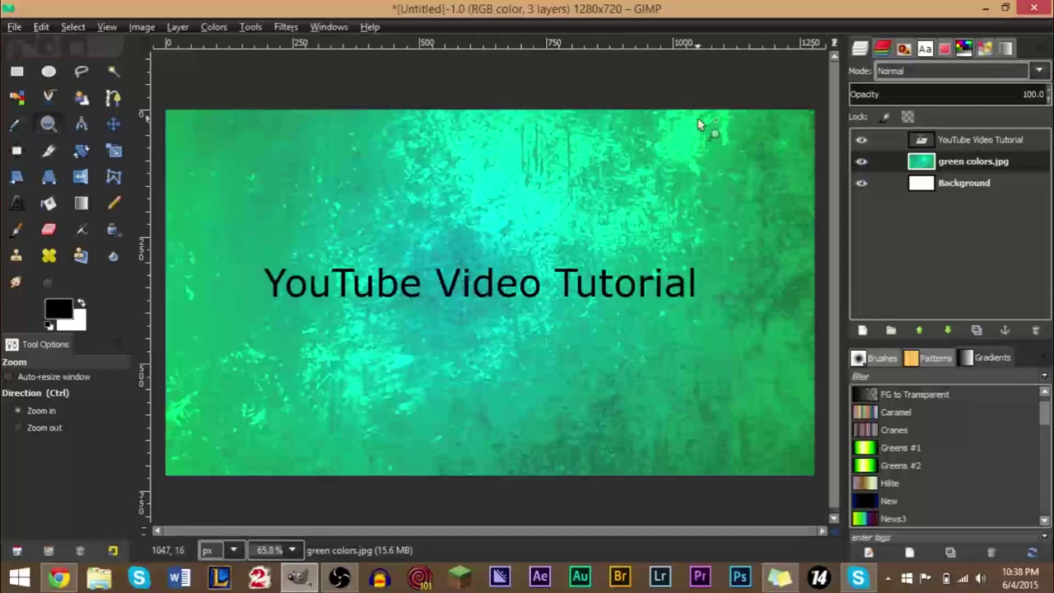
# Step: Review the three layers and make the YouTube Video Tutorial text layer active
pyautogui.click(969, 142)
pyautogui.click(954, 183)
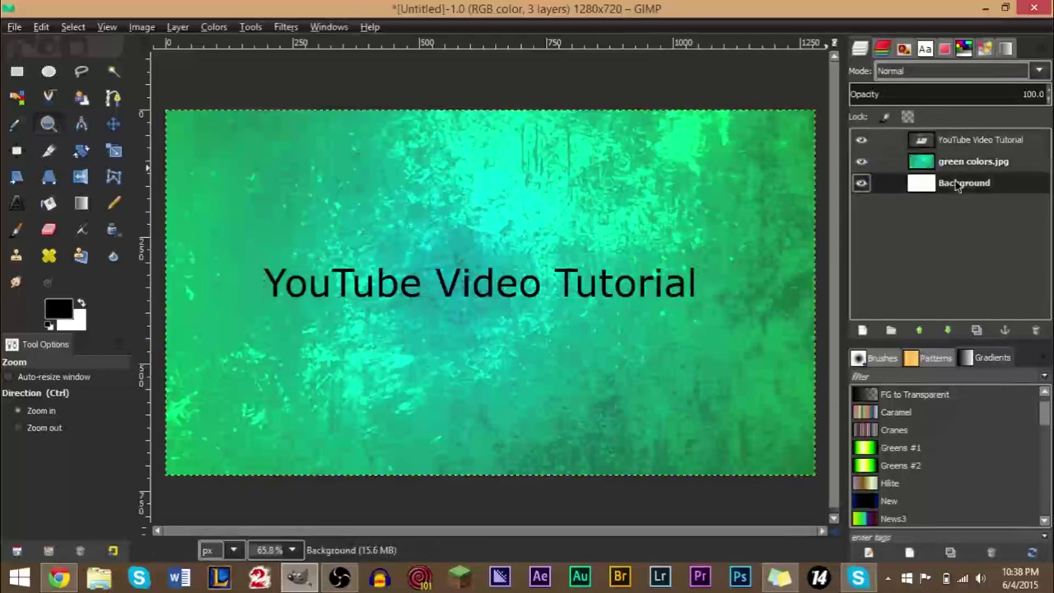
pyautogui.click(960, 154)
pyautogui.click(964, 141)
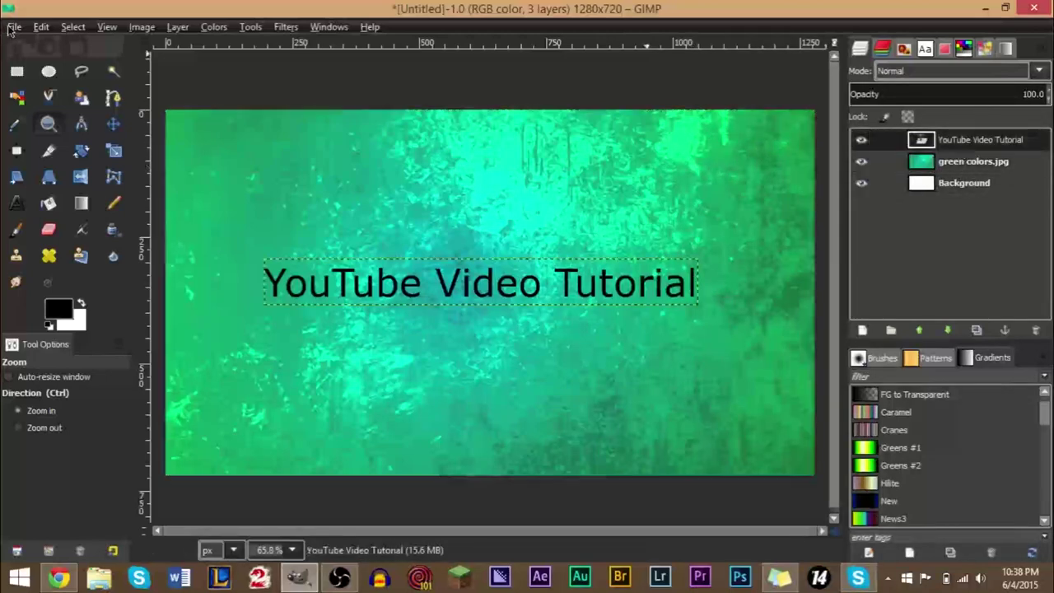
pyautogui.click(14, 26)
# Step: Export the image to the Desktop as Custom Thumbnail.png
pyautogui.click(43, 291)
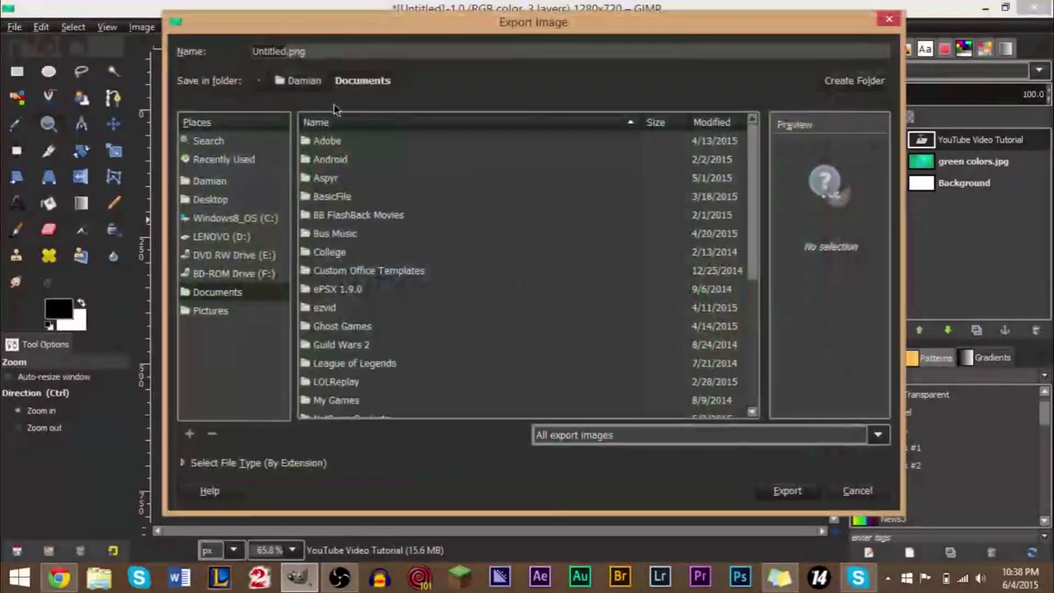
pyautogui.click(218, 197)
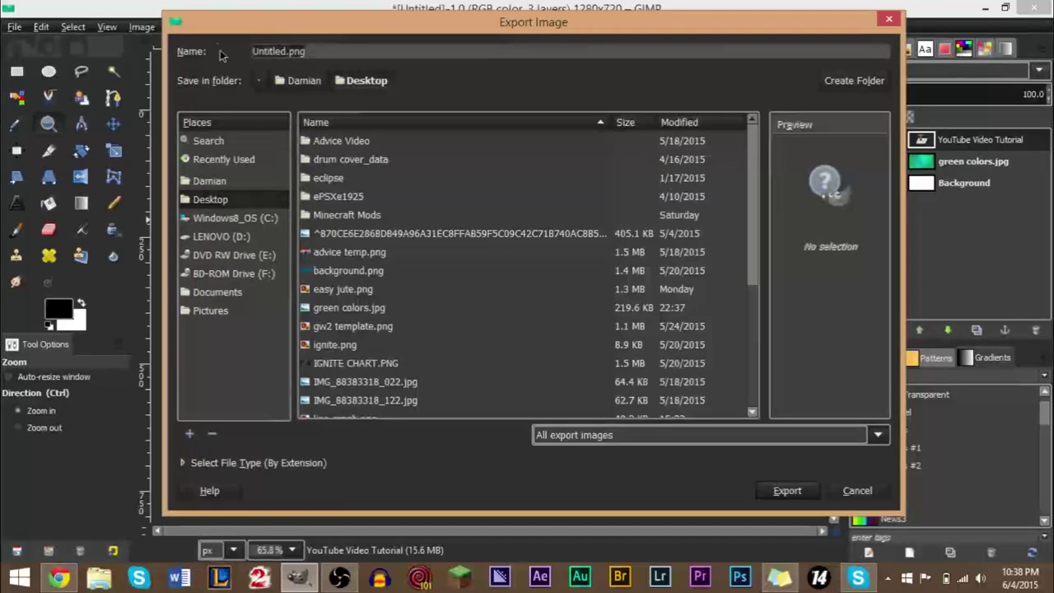
pyautogui.press('BackSpace')
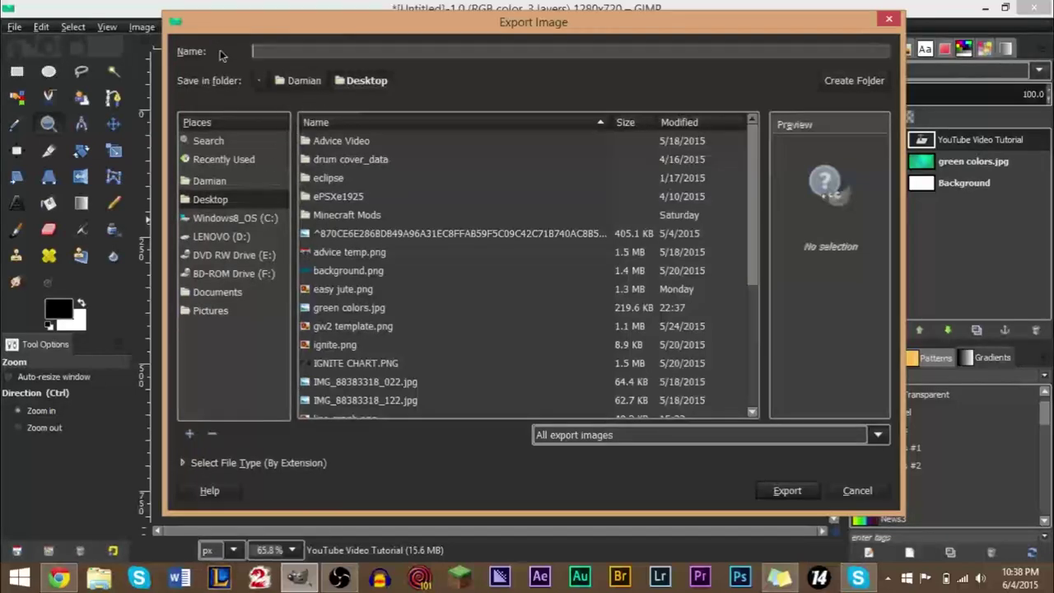
pyautogui.write('Custom Thumbnail.png')
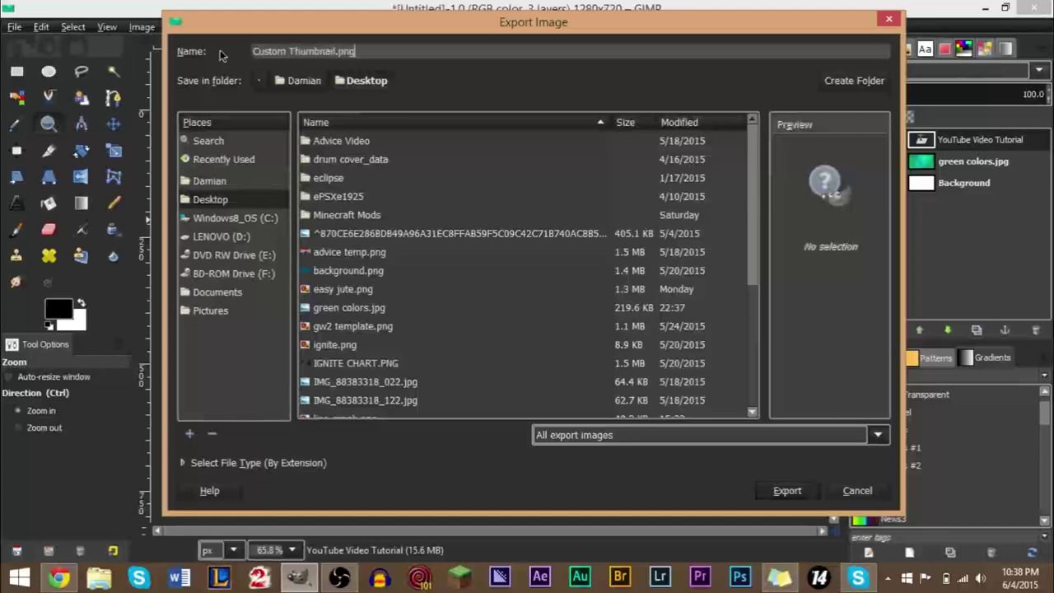
pyautogui.press('Return')
pyautogui.press('Return')
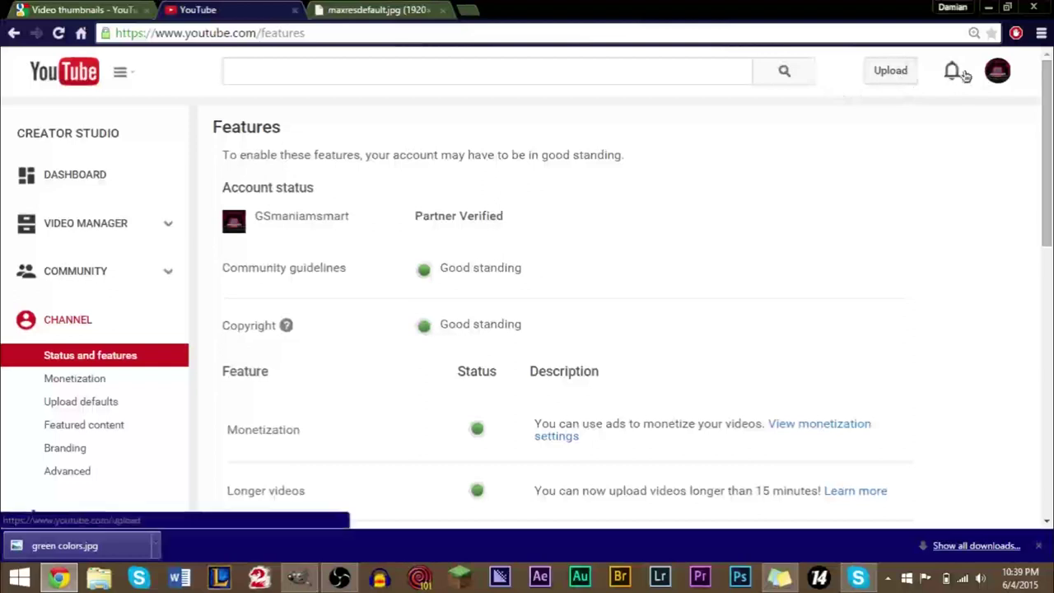
# Step: Start uploading a video file in YouTube Studio
pyautogui.click(891, 71)
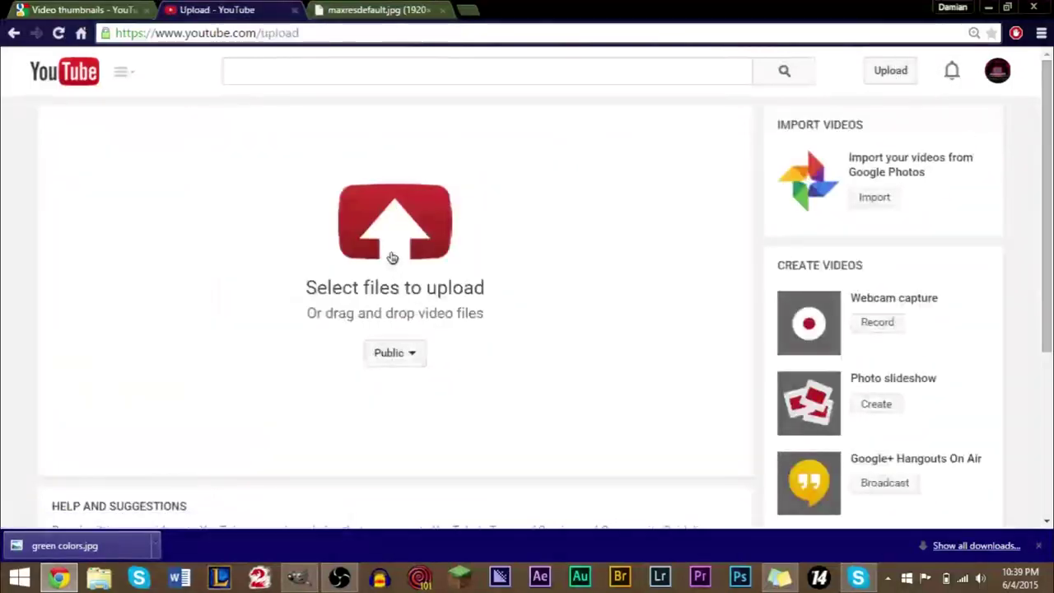
pyautogui.click(392, 257)
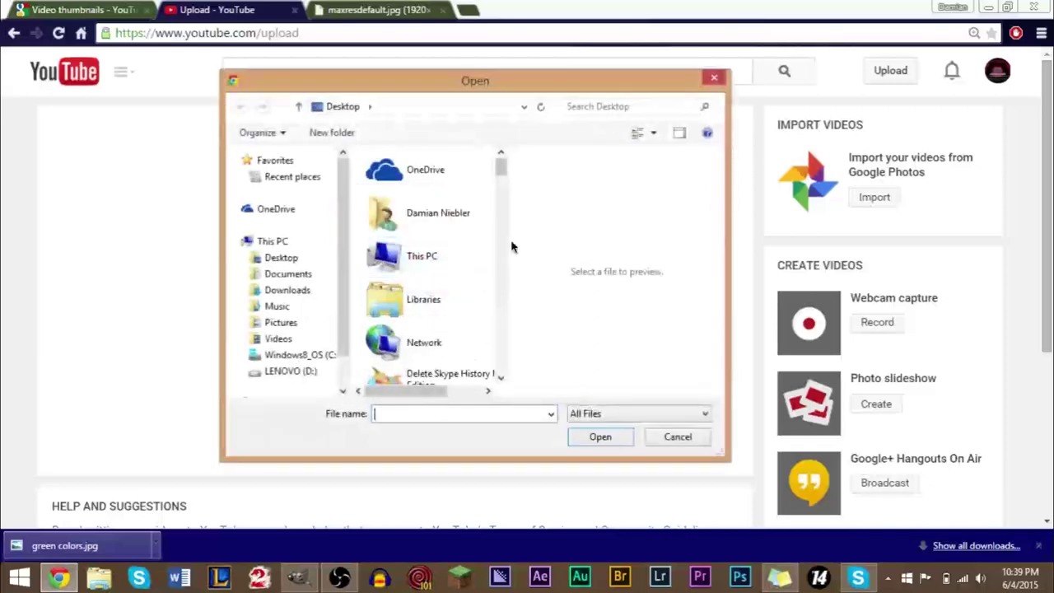
pyautogui.moveTo(502, 177); pyautogui.dragTo(499, 184)
pyautogui.doubleClick(459, 305)
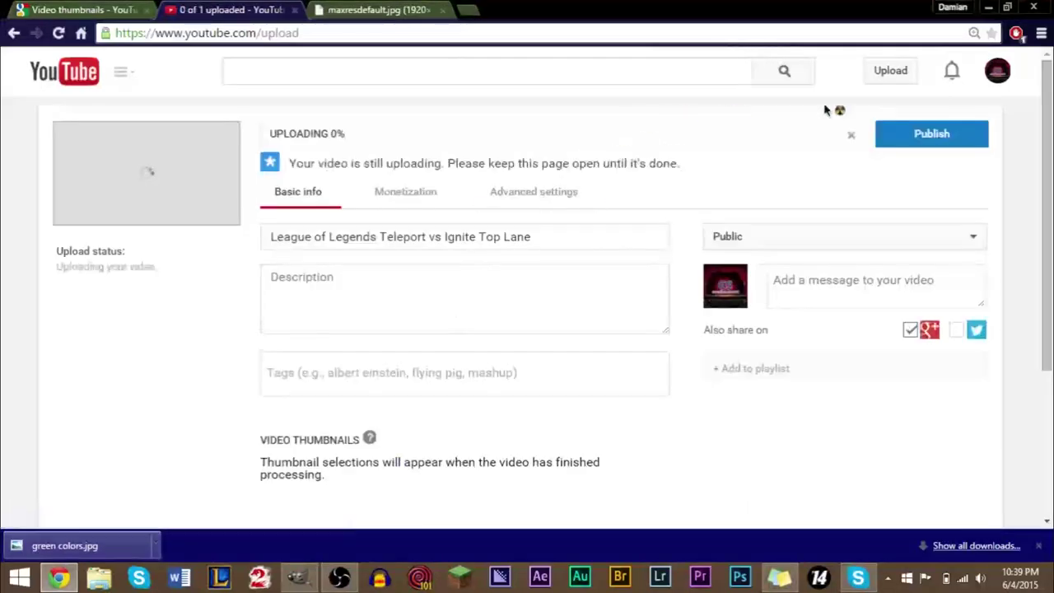
pyautogui.moveTo(1049, 153); pyautogui.dragTo(1050, 269)
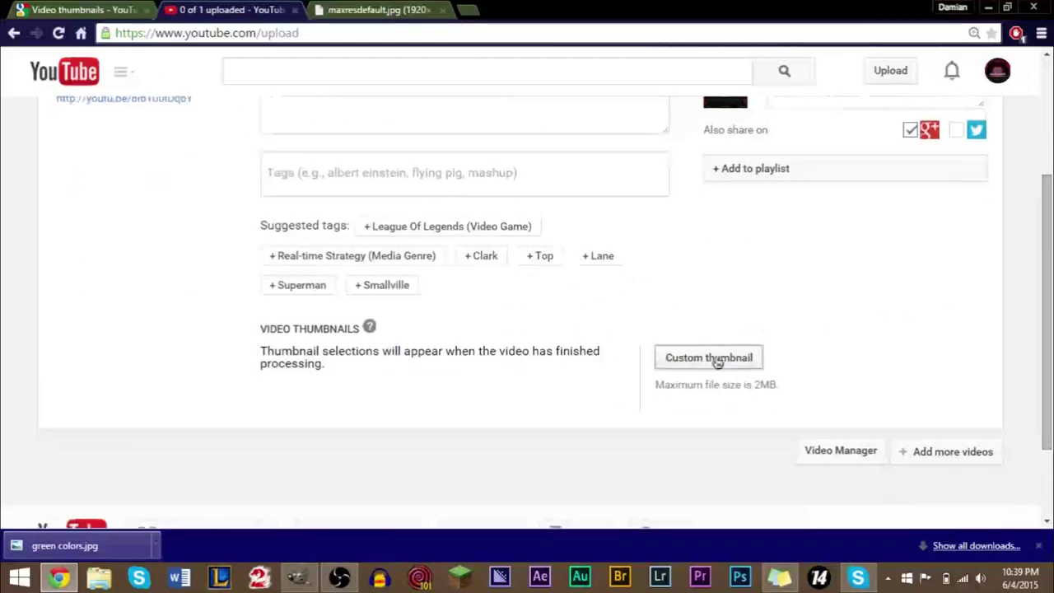
# Step: Set Custom Thumbnail.png from the Desktop as the video's custom thumbnail
pyautogui.click(741, 361)
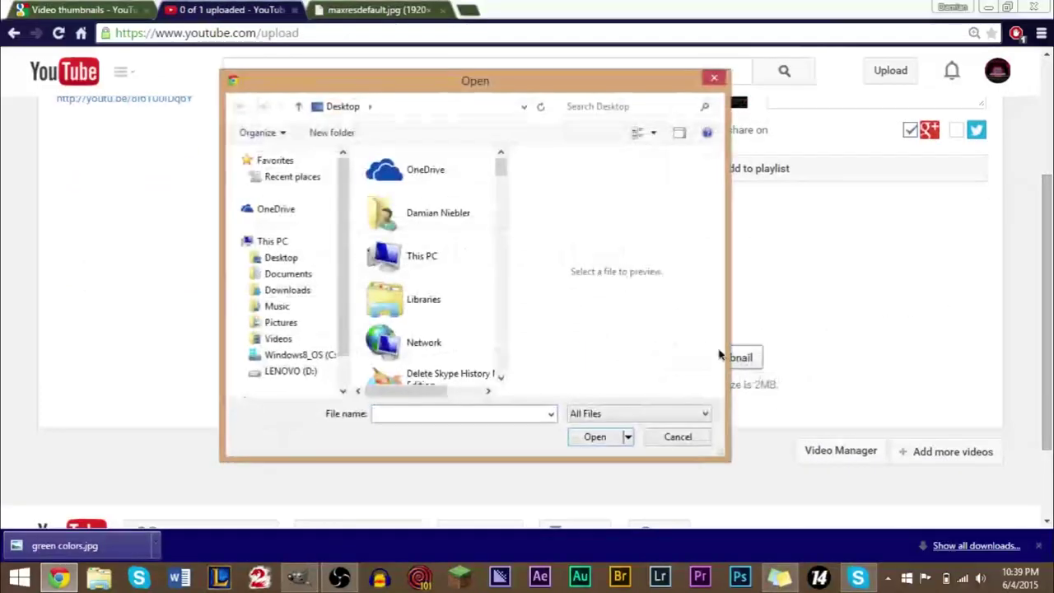
pyautogui.write('c')
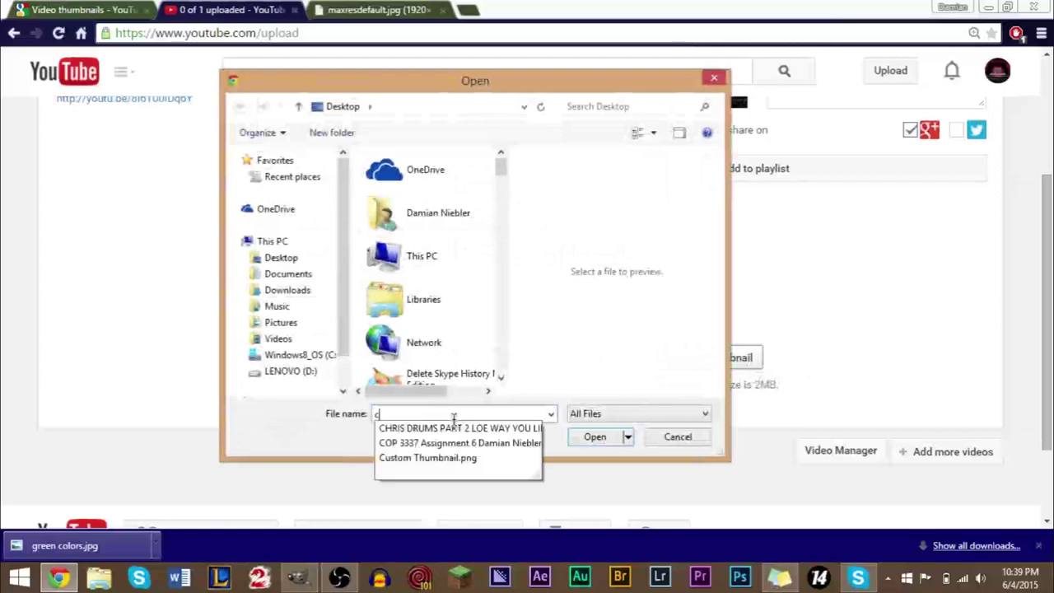
pyautogui.write('ustom Thumbnail.png')
pyautogui.click(455, 427)
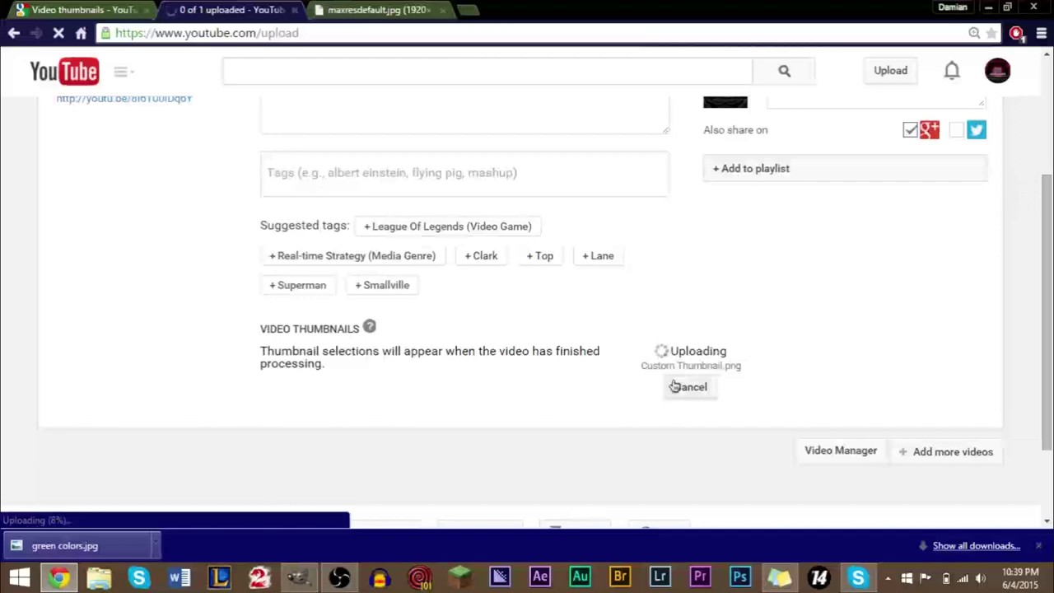
pyautogui.click(1040, 547)
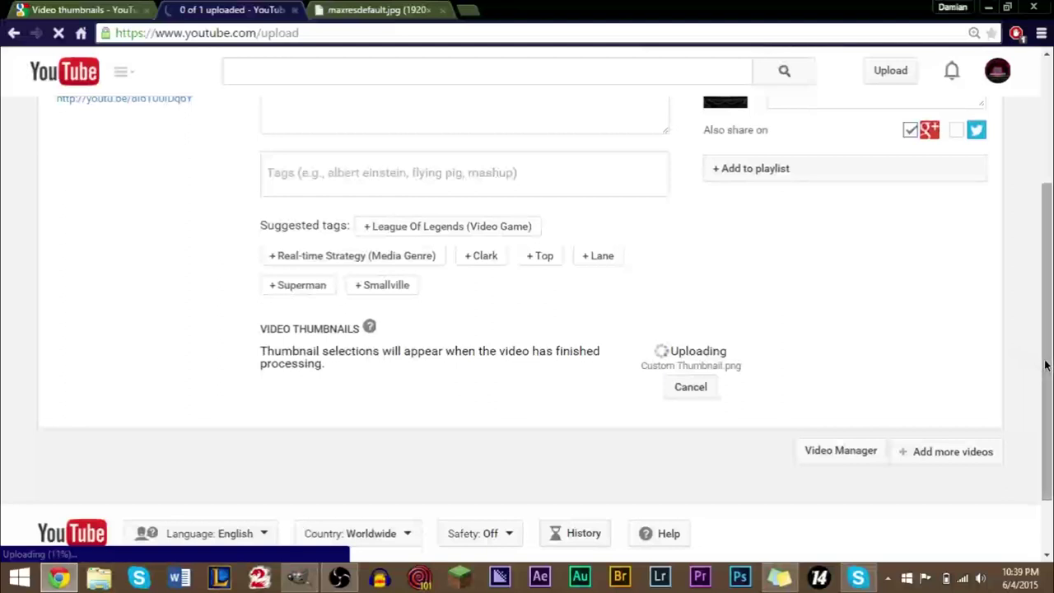
pyautogui.moveTo(661, 416)
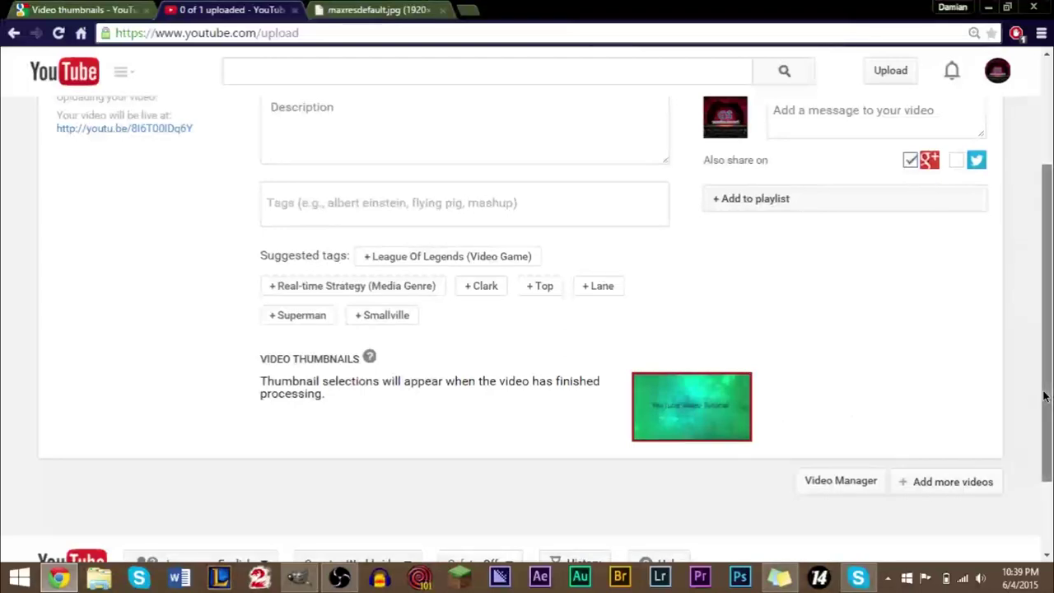
pyautogui.moveTo(1045, 396); pyautogui.dragTo(1050, 207)
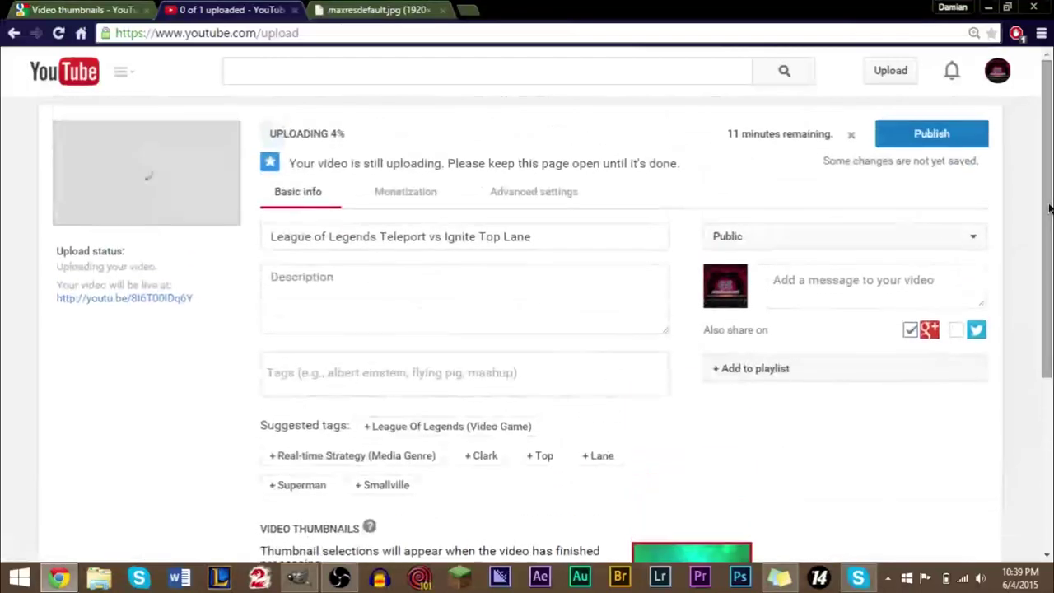
# Step: Cancel the video upload and go to the channel's Video Manager
pyautogui.click(858, 138)
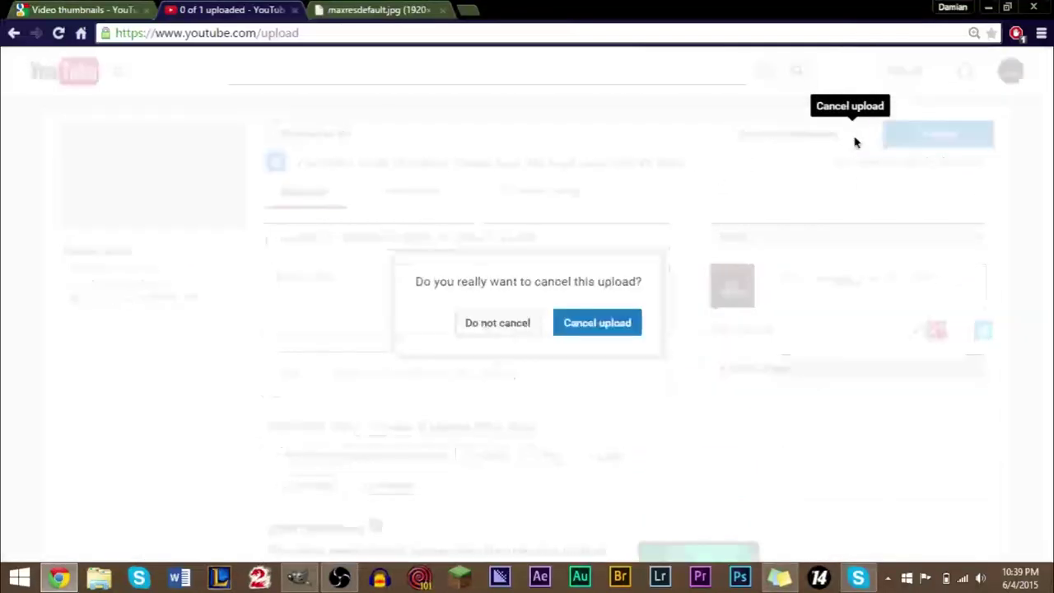
pyautogui.click(595, 338)
pyautogui.click(119, 75)
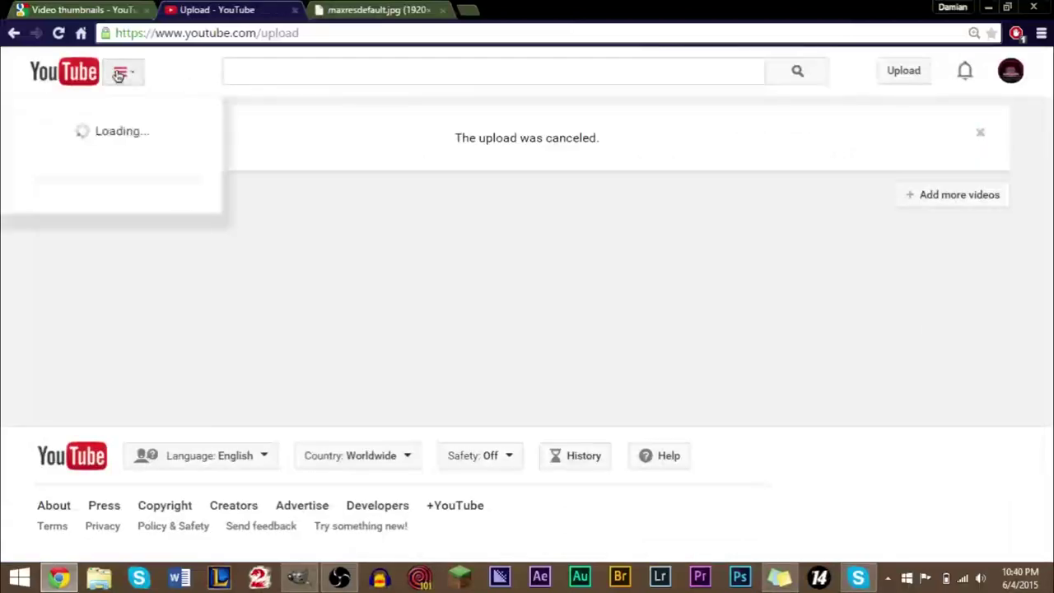
pyautogui.click(123, 151)
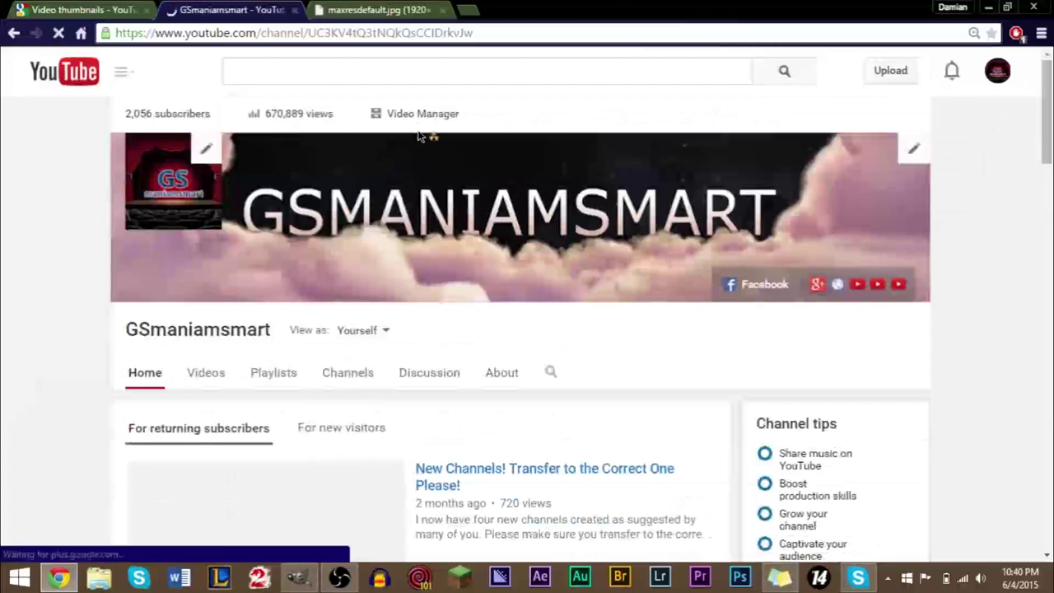
pyautogui.click(422, 113)
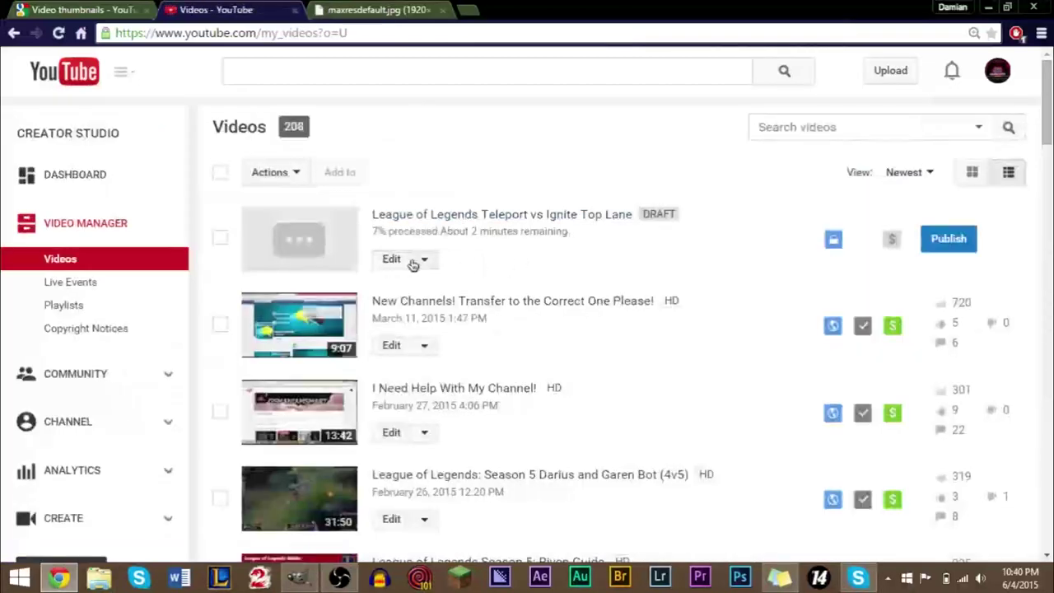
# Step: Delete the draft video and open New Channels! Transfer to the Correct One Please! for editing
pyautogui.click(429, 265)
pyautogui.click(430, 313)
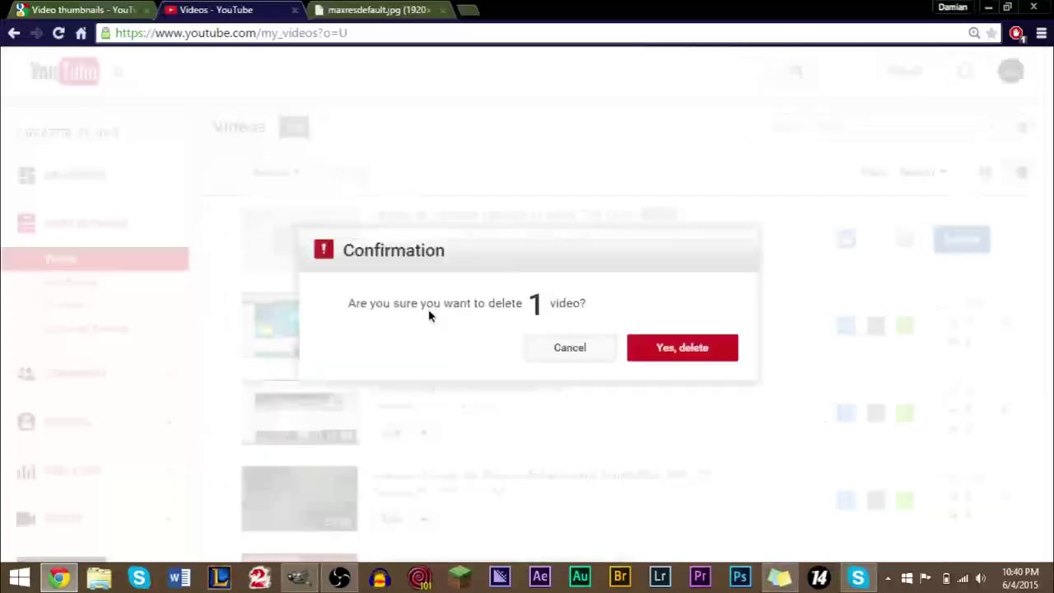
pyautogui.click(666, 348)
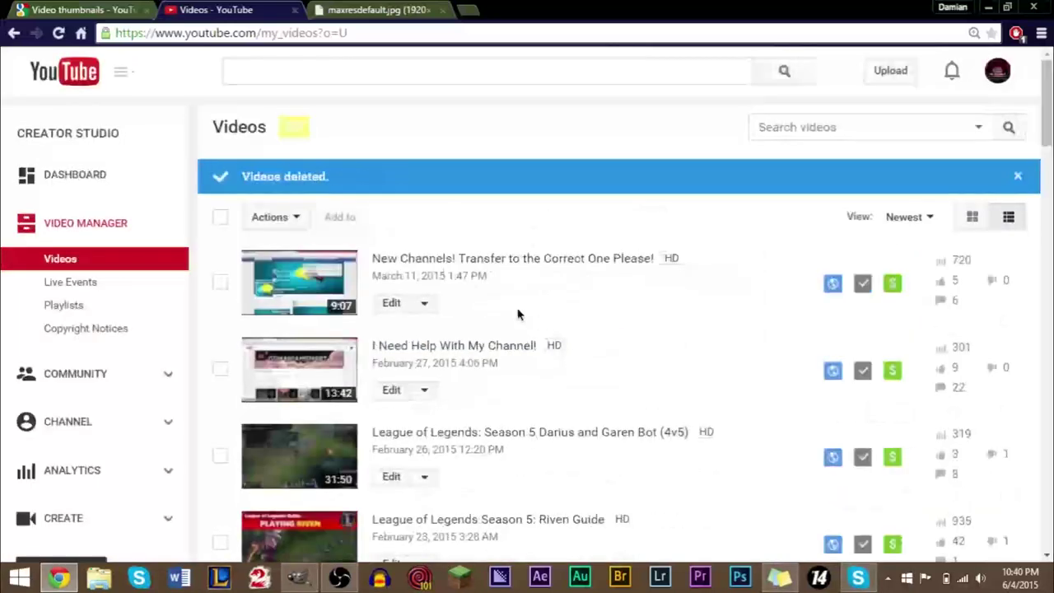
pyautogui.click(391, 304)
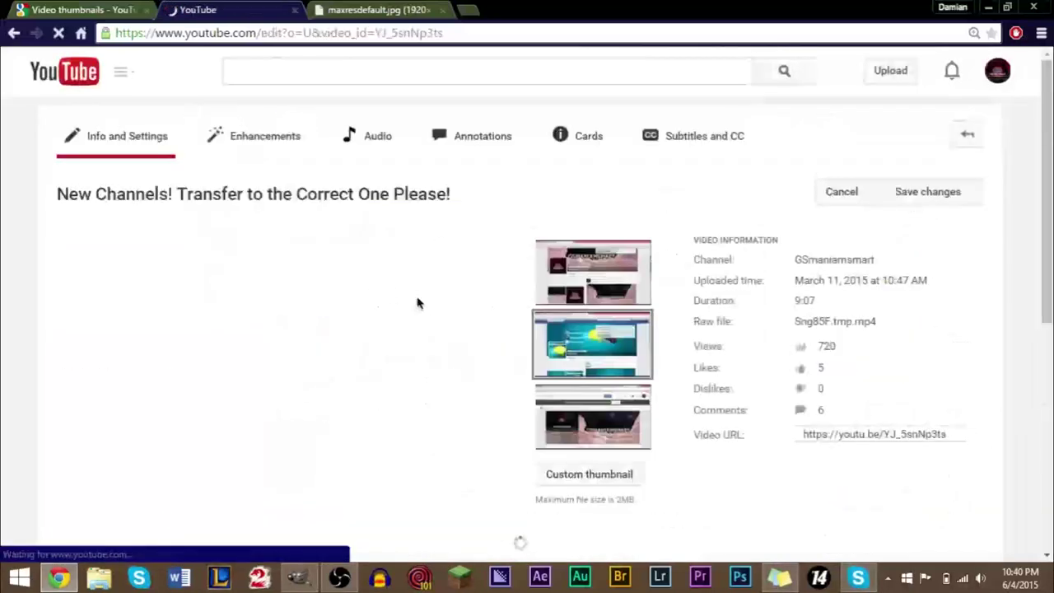
# Step: Start choosing a custom thumbnail image, then cancel the file picker without picking one
pyautogui.scroll(-2, 531, 317)
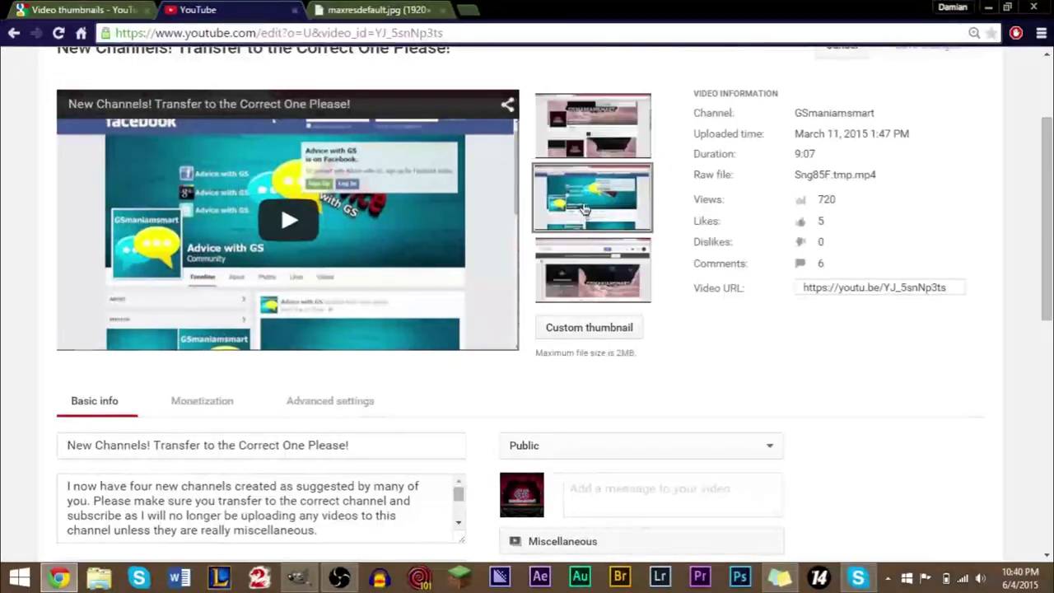
pyautogui.moveTo(590, 283)
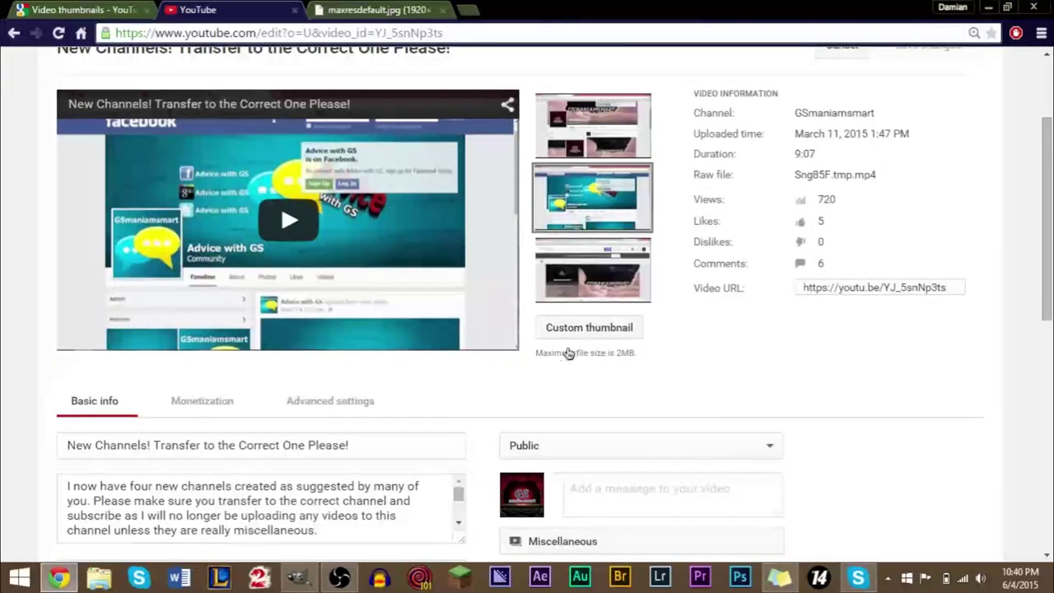
pyautogui.click(587, 330)
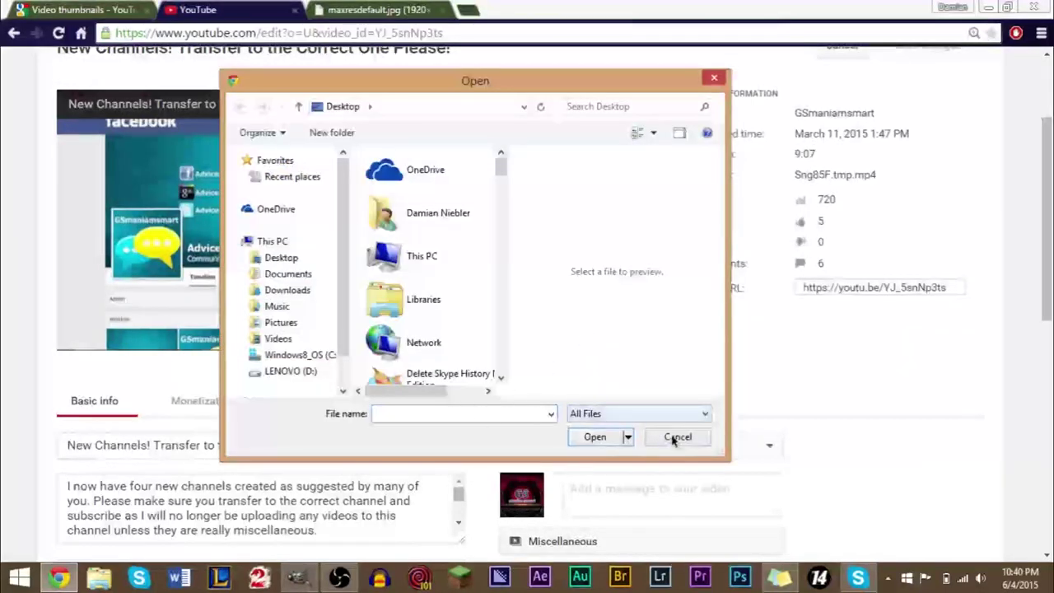
pyautogui.click(677, 437)
# Step: Scroll down through the video's tags and back up to the top of the edit page
pyautogui.scroll(-3, 576, 346)
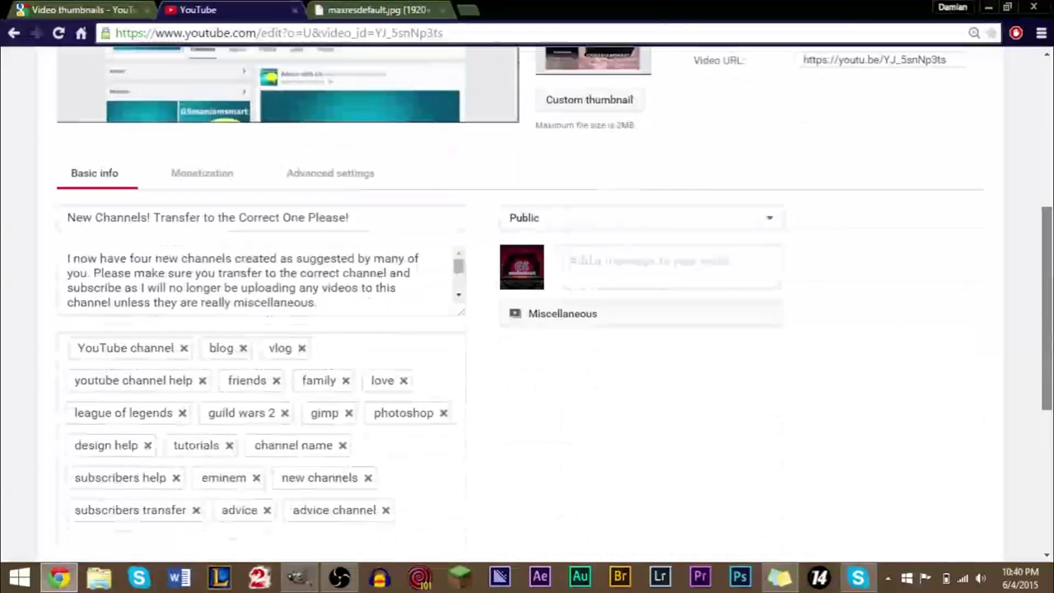
pyautogui.scroll(-4, 576, 346)
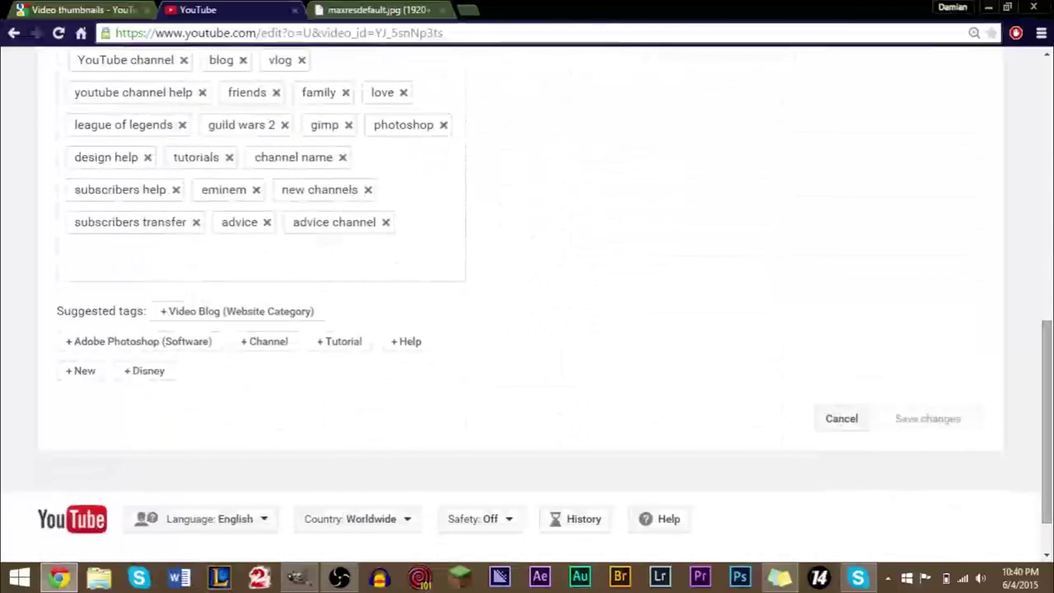
pyautogui.scroll(8, 577, 346)
pyautogui.moveTo(622, 248)
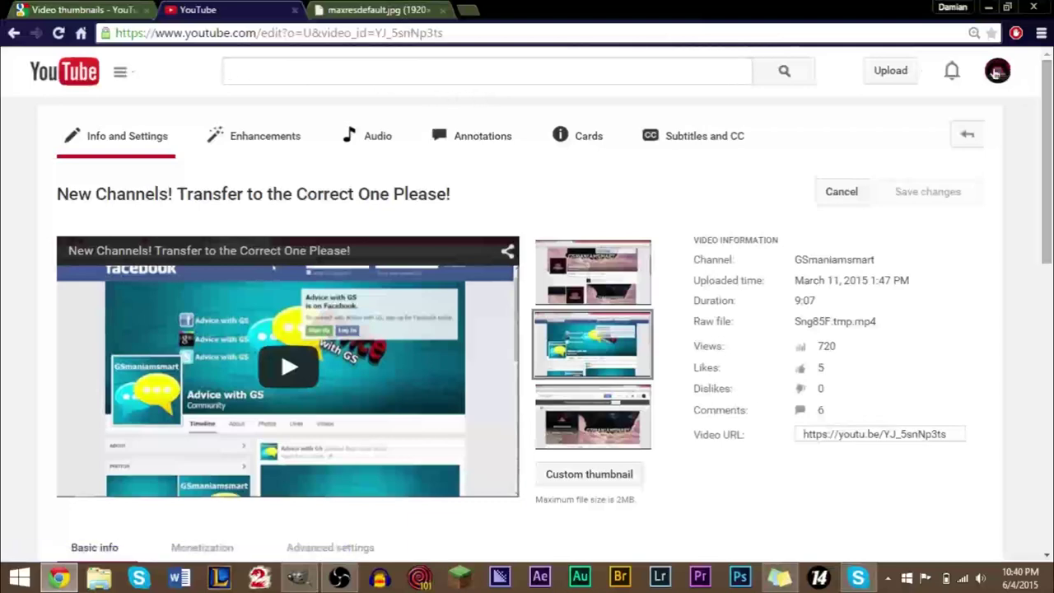
# Step: Open YouTube's guide menu and go to My Channel
pyautogui.click(135, 71)
pyautogui.click(135, 71)
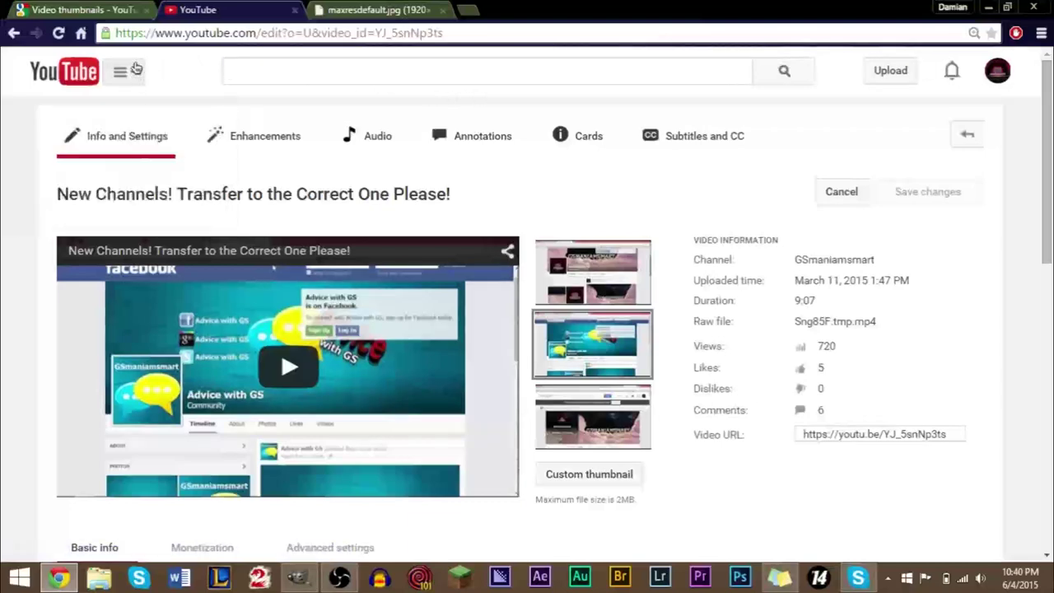
pyautogui.click(135, 69)
pyautogui.click(123, 148)
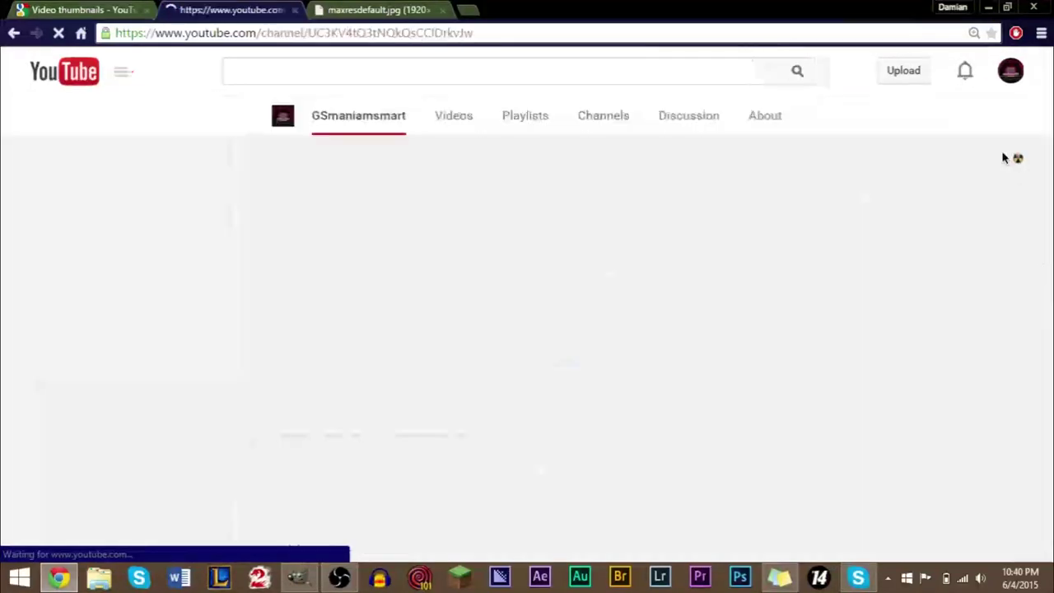
# Step: Page through Recent Uploads with the Next arrow, then bring GIMP to the front
pyautogui.scroll(-5, 527, 330)
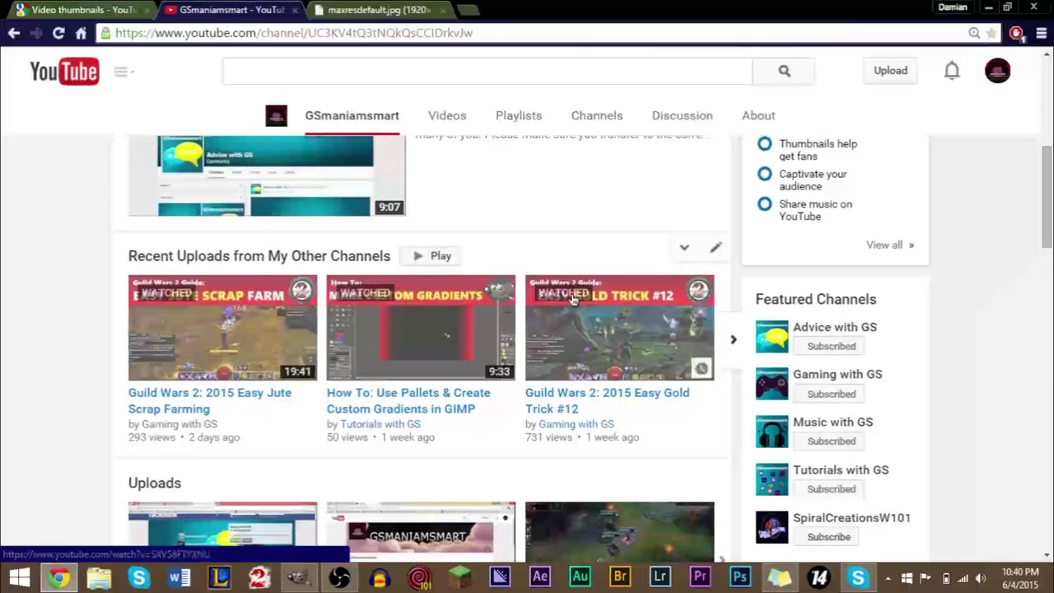
pyautogui.click(732, 338)
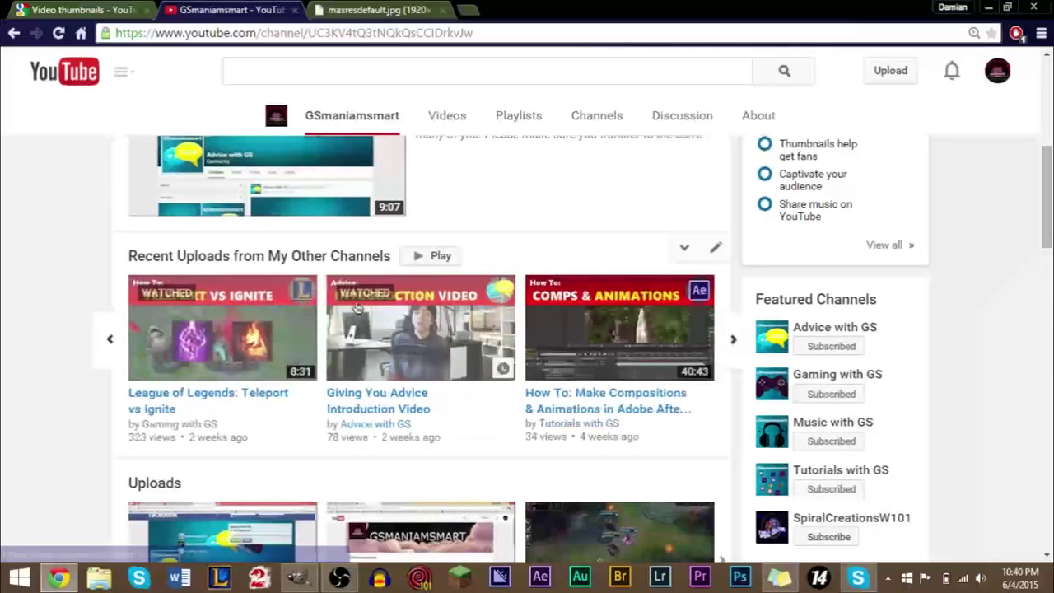
pyautogui.click(733, 341)
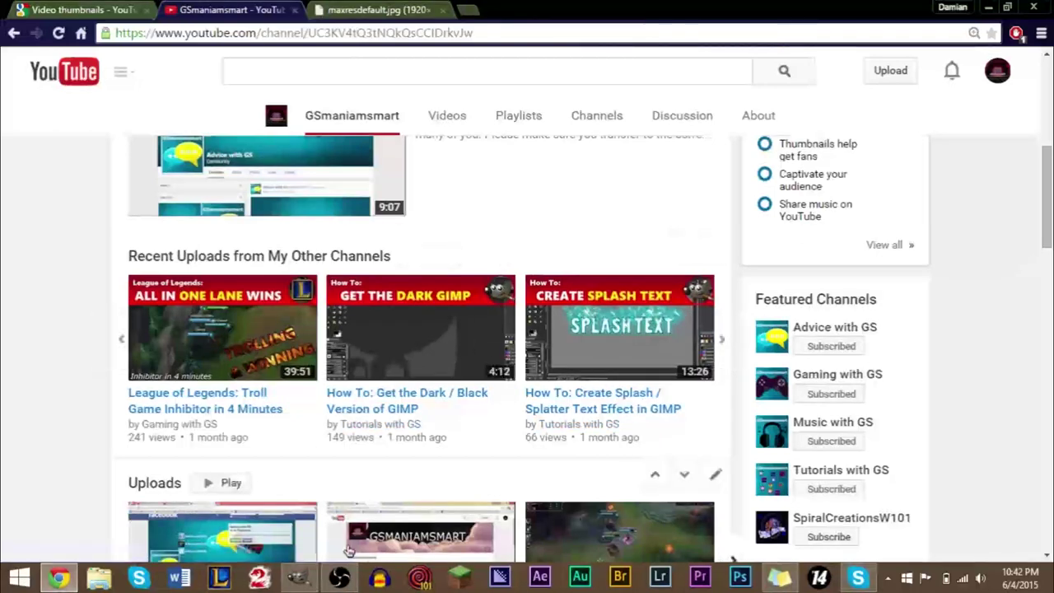
pyautogui.click(299, 576)
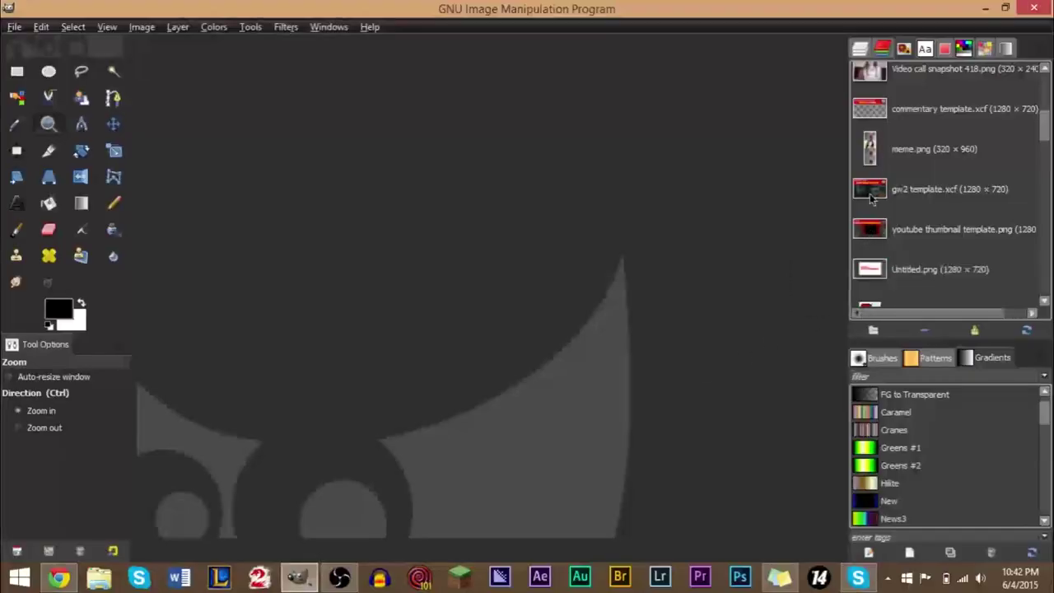
# Step: Open commentary template.xcf from the image history and show its layer list
pyautogui.doubleClick(877, 120)
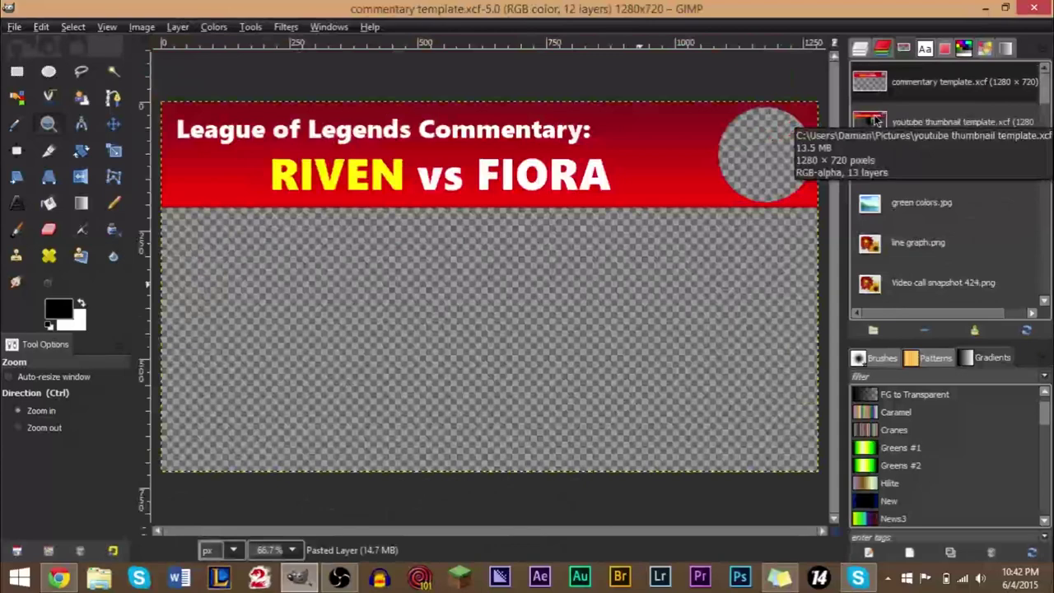
pyautogui.click(866, 50)
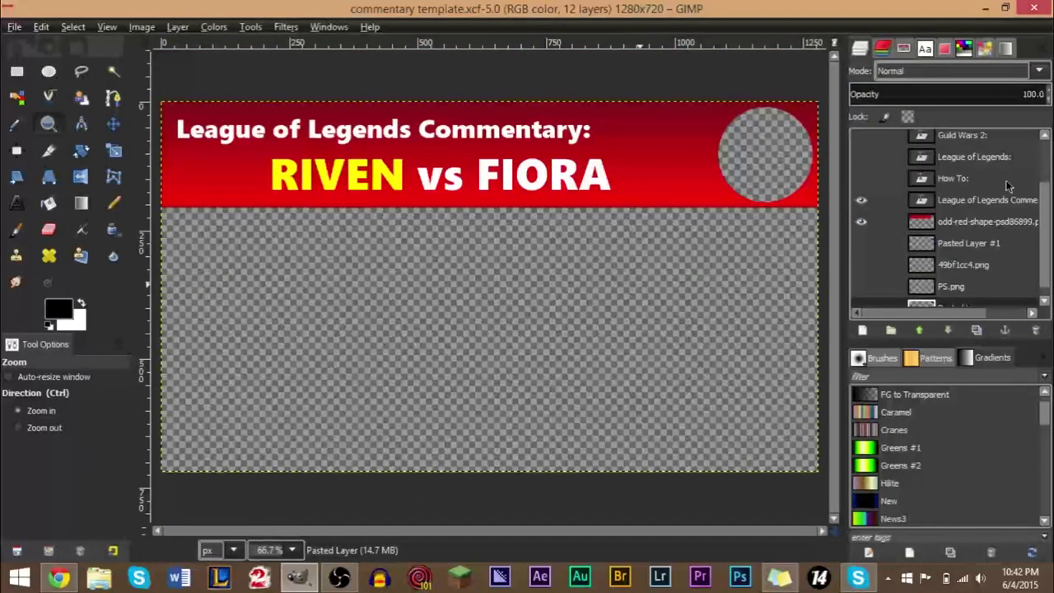
pyautogui.scroll(-1, 1045, 214)
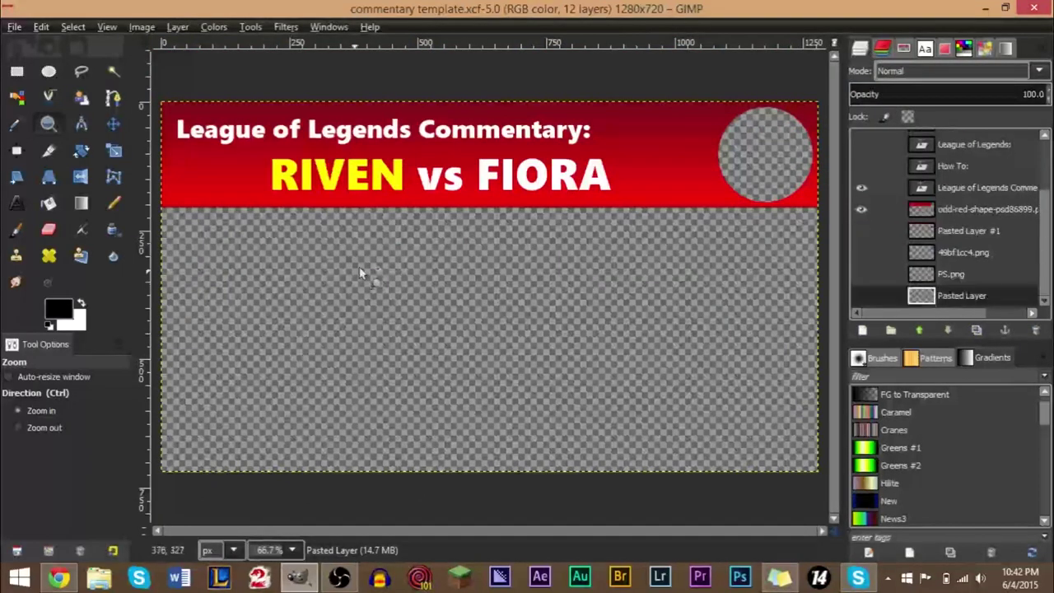
# Step: Preview the Pasted Layer, PS.png, League of Legends and Ae logos in the circle, hiding each again
pyautogui.click(861, 299)
pyautogui.click(862, 299)
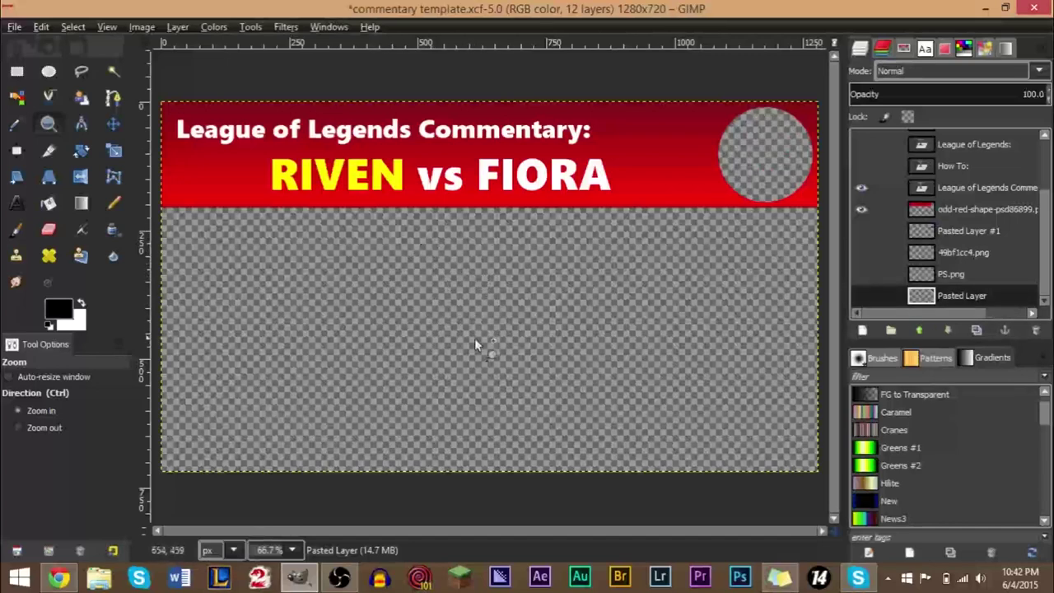
pyautogui.click(862, 299)
pyautogui.click(862, 299)
pyautogui.click(862, 274)
pyautogui.click(862, 271)
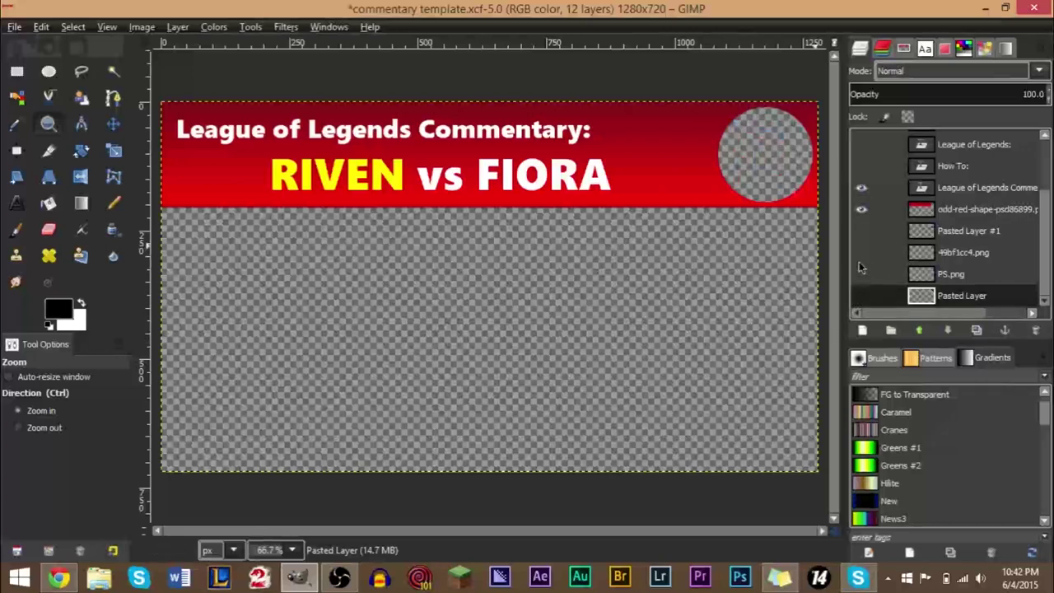
pyautogui.click(862, 253)
pyautogui.click(862, 252)
pyautogui.click(862, 231)
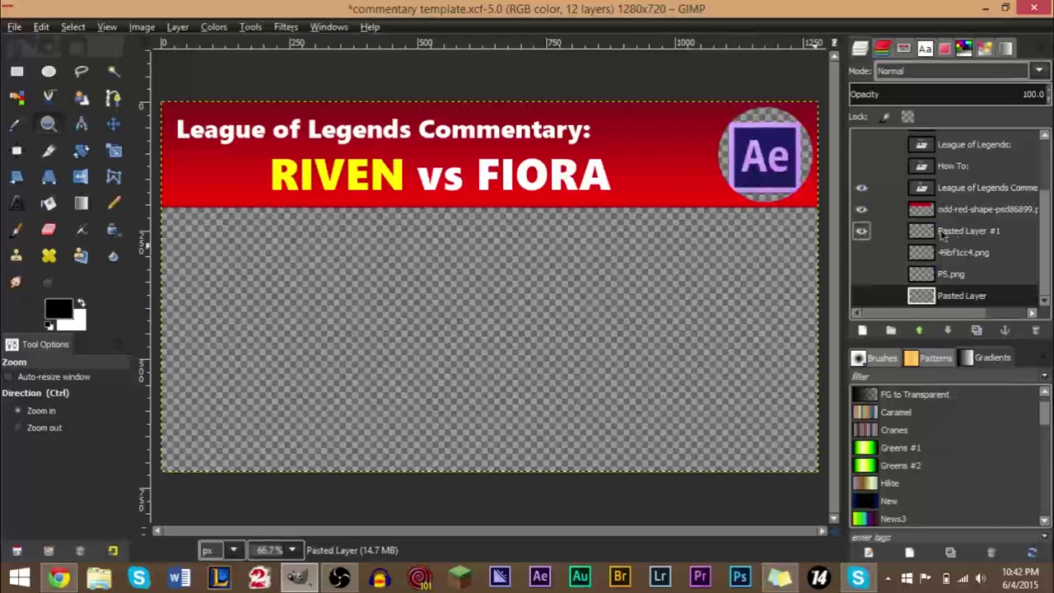
pyautogui.click(862, 231)
pyautogui.click(862, 232)
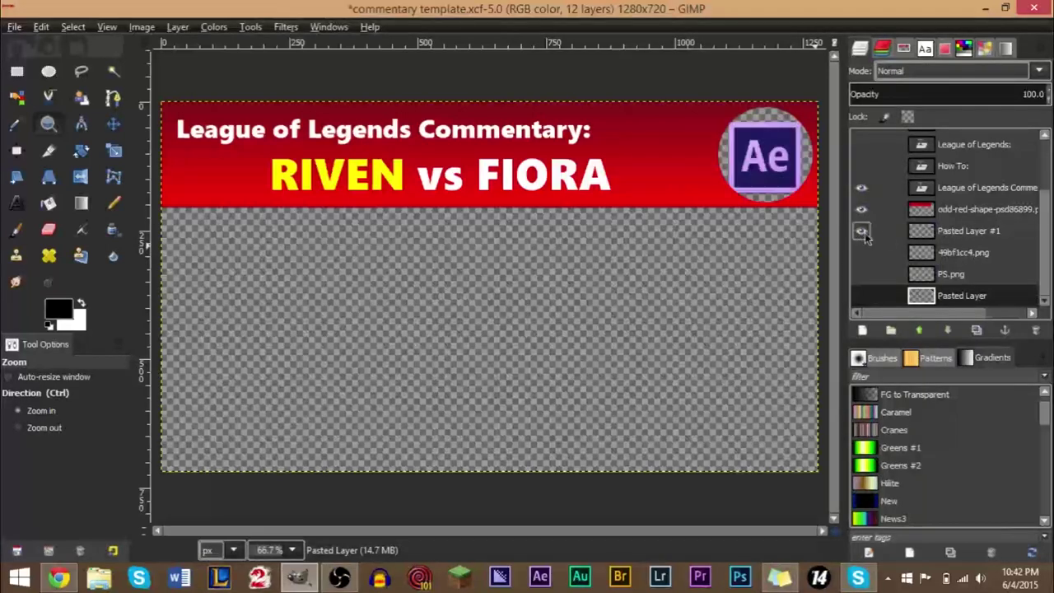
pyautogui.click(862, 232)
pyautogui.click(862, 253)
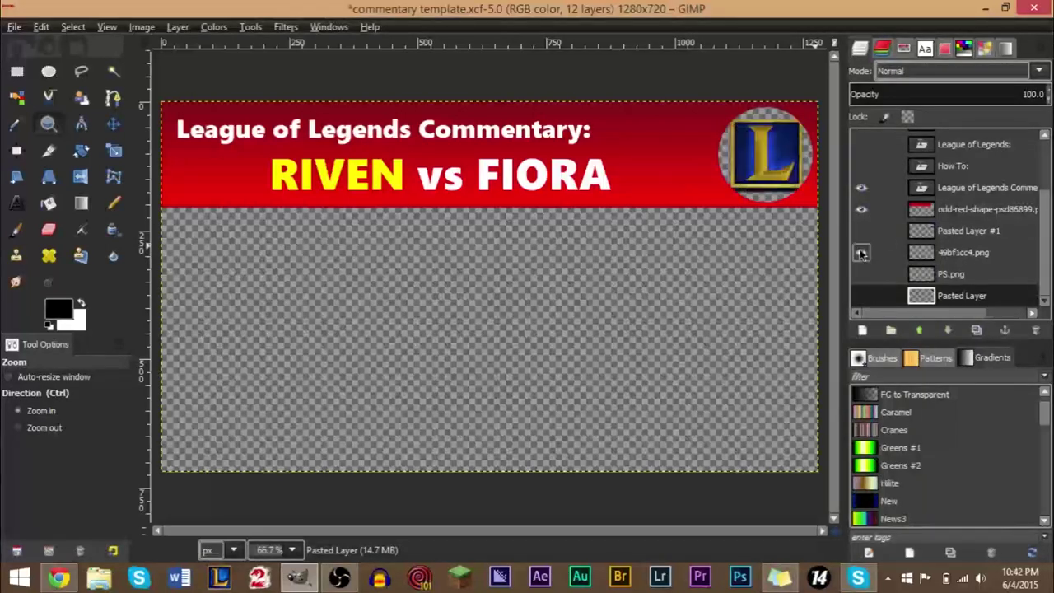
pyautogui.click(862, 253)
pyautogui.click(861, 254)
pyautogui.click(861, 254)
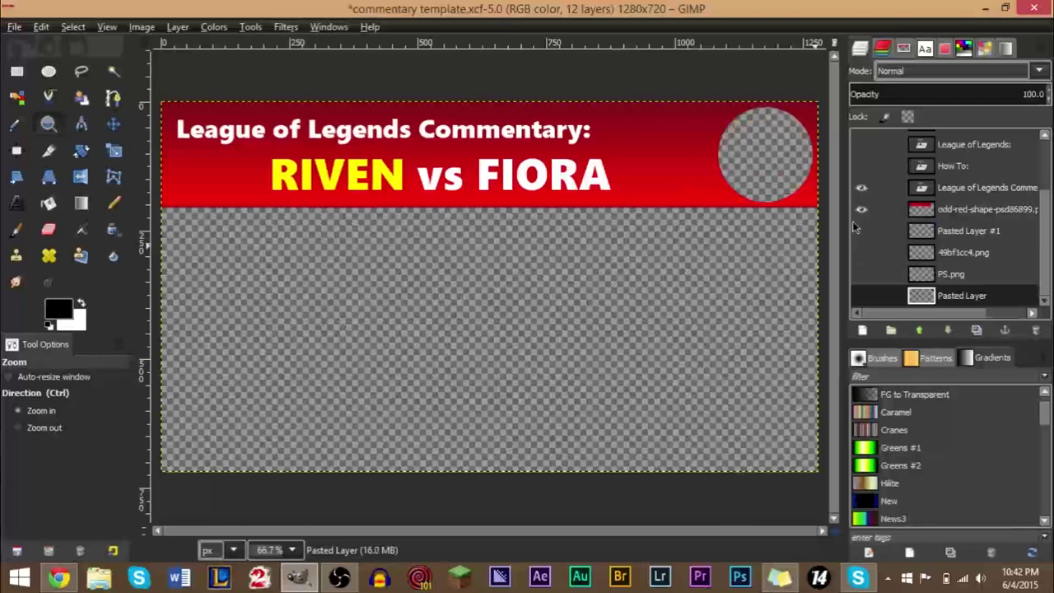
# Step: Toggle the red header banner layer's visibility off and on
pyautogui.click(861, 210)
pyautogui.click(862, 211)
pyautogui.click(862, 211)
pyautogui.click(862, 210)
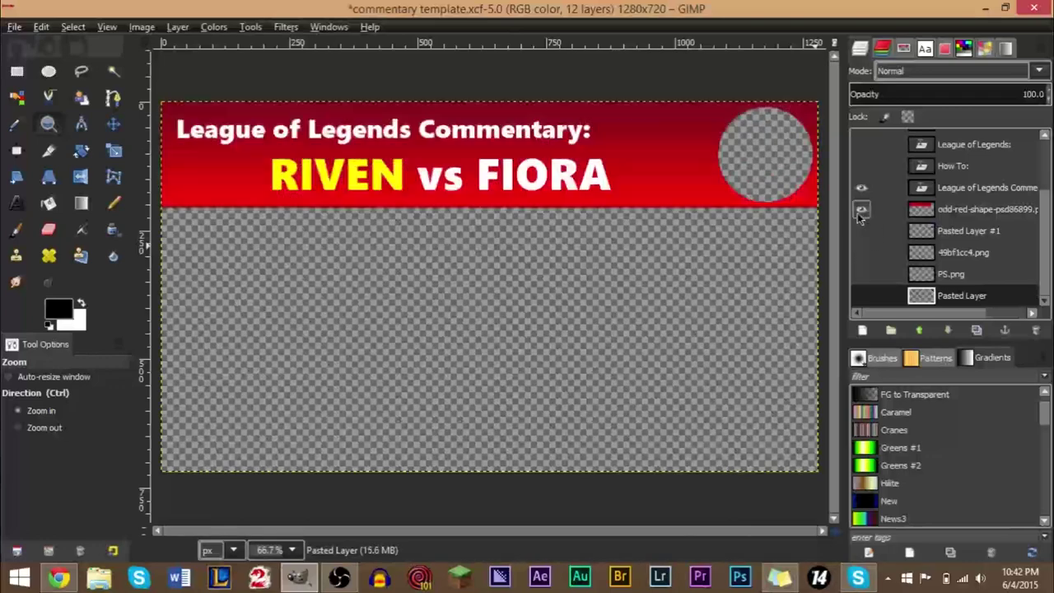
pyautogui.scroll(2, 1050, 190)
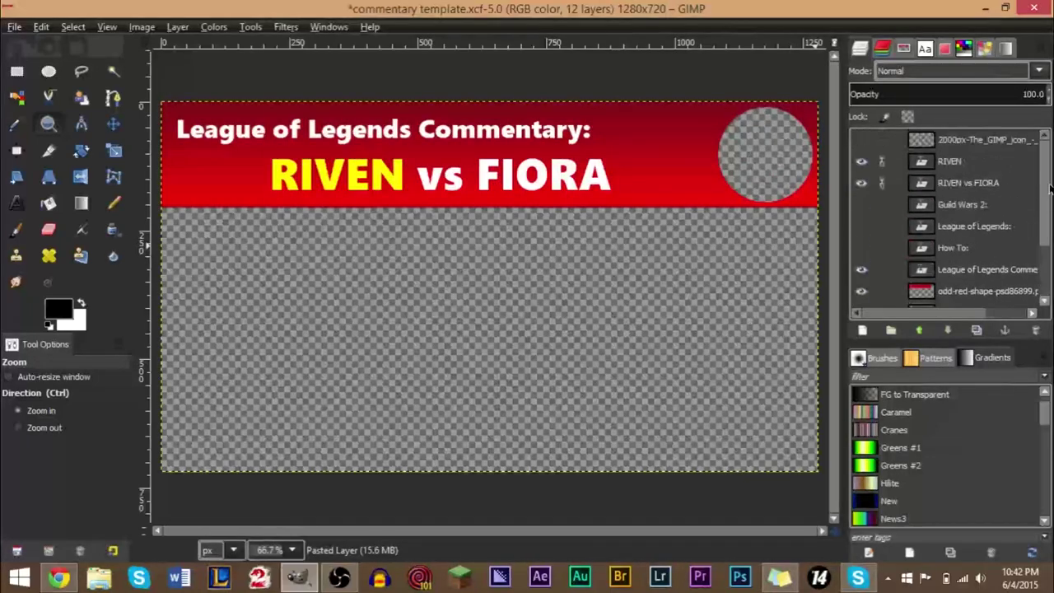
# Step: Cycle the League of Legends Commentary:, League of Legends:, Guild Wars 2: and How To: titles, leaving How To: shown
pyautogui.click(861, 270)
pyautogui.click(862, 248)
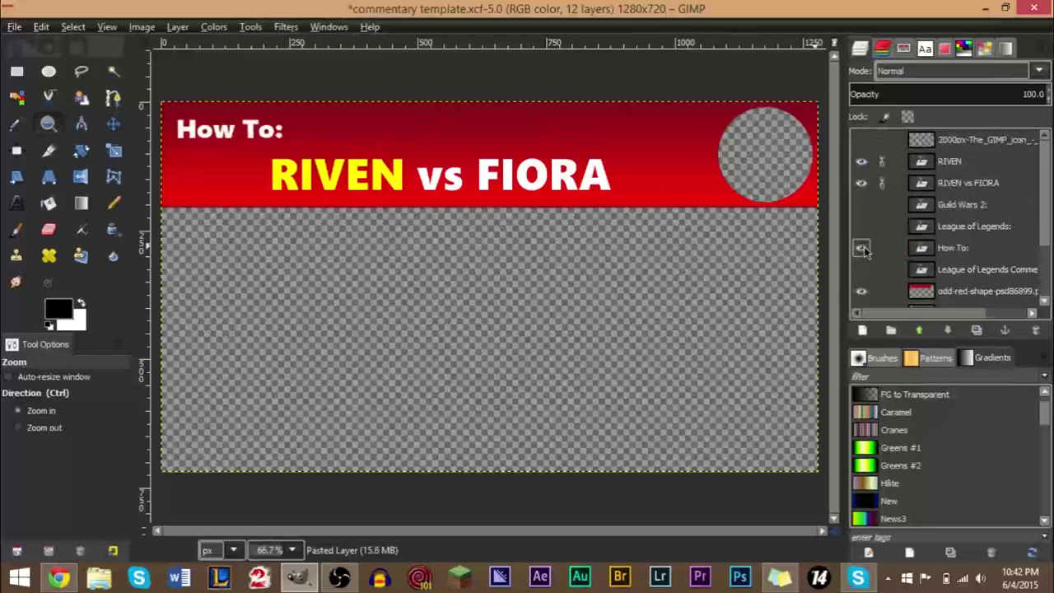
pyautogui.click(862, 248)
pyautogui.click(862, 225)
pyautogui.click(861, 227)
pyautogui.click(862, 248)
pyautogui.click(861, 248)
pyautogui.click(862, 204)
pyautogui.click(863, 205)
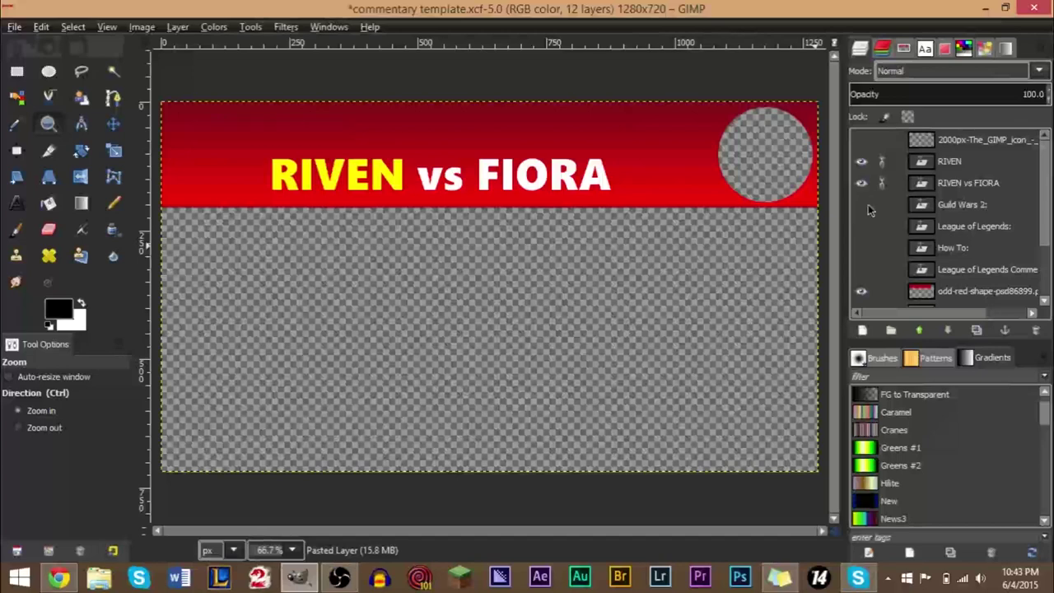
pyautogui.click(862, 269)
pyautogui.click(861, 270)
pyautogui.click(862, 248)
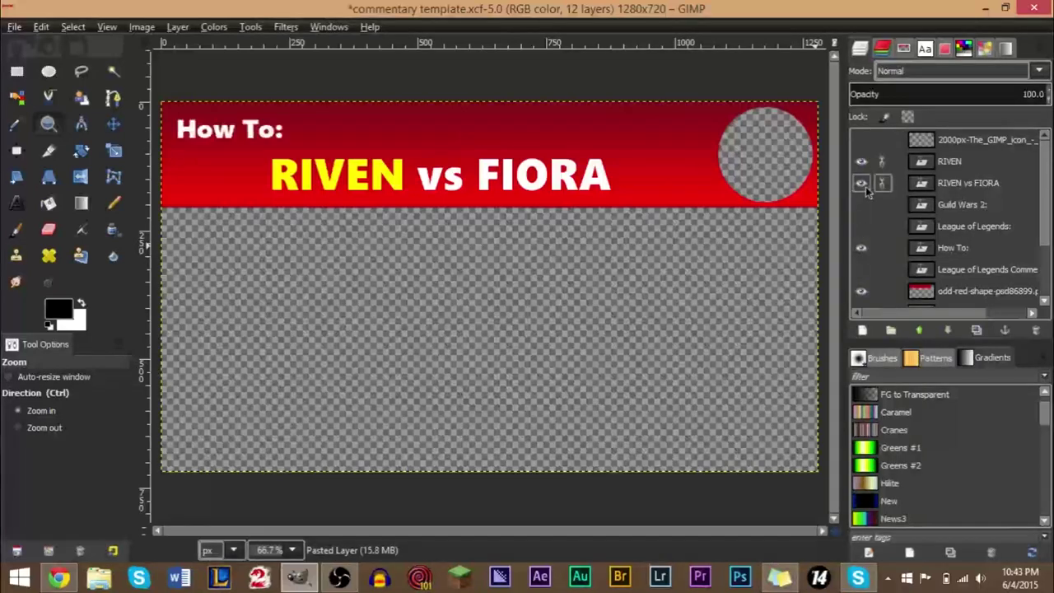
# Step: Hide the yellow RIVEN overlay and retype 'vs FIORA' in the title as 'vs RENEKTON'
pyautogui.click(944, 188)
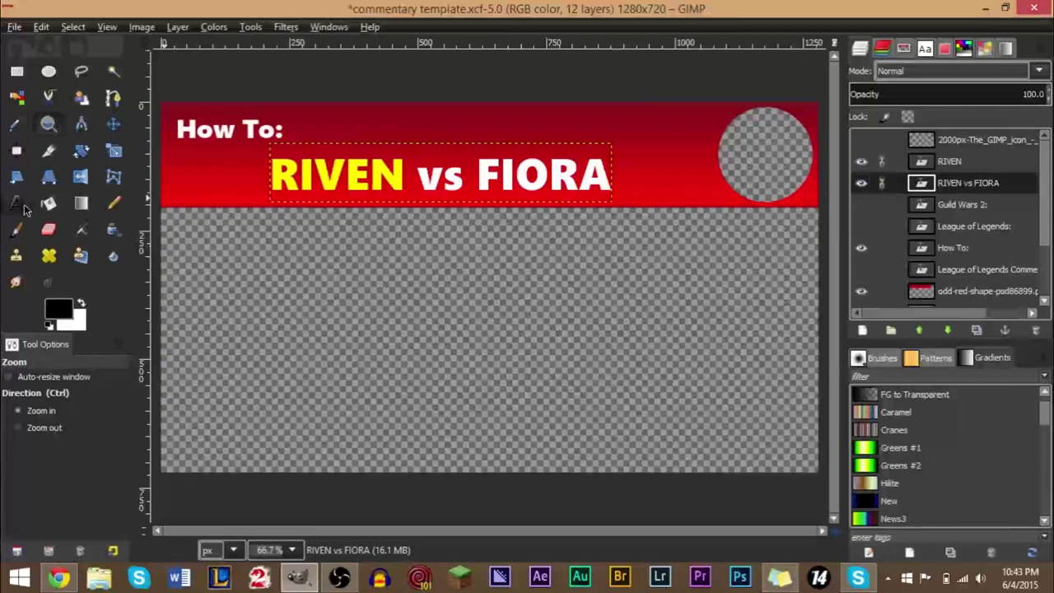
pyautogui.click(862, 162)
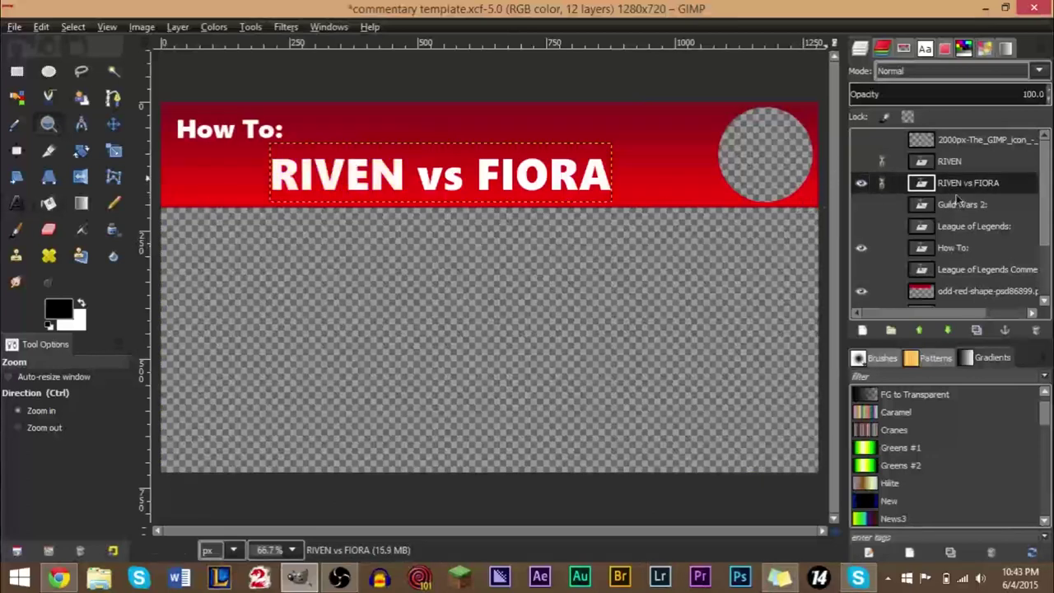
pyautogui.click(17, 203)
pyautogui.moveTo(416, 177); pyautogui.dragTo(609, 181)
pyautogui.write('vs')
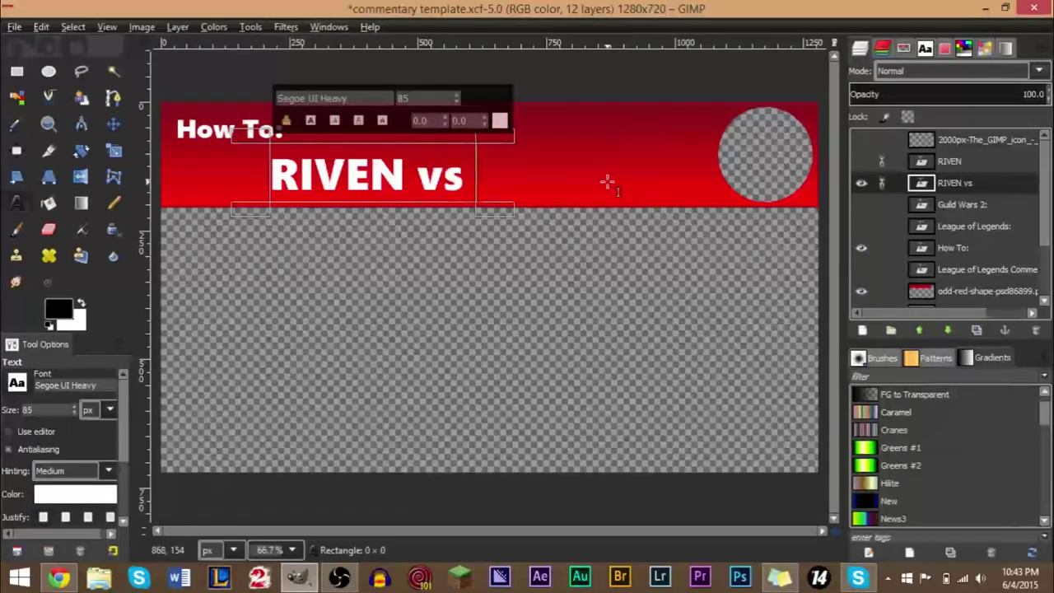
pyautogui.write(' RENEKTON')
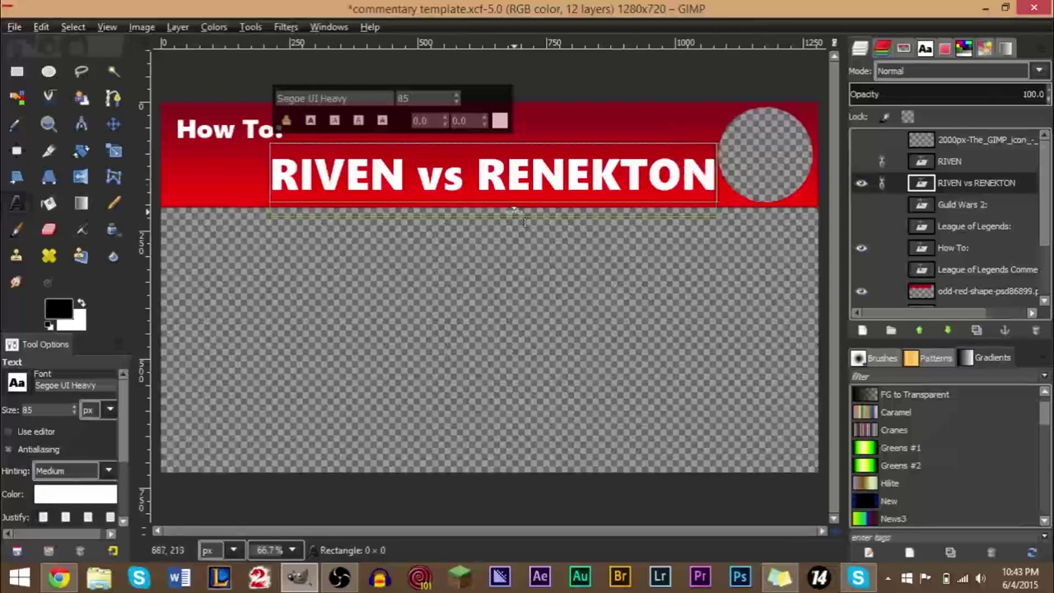
# Step: Undo the edit so the title reads RIVEN vs FIORA again
pyautogui.hotkey('ctrl', 'z')
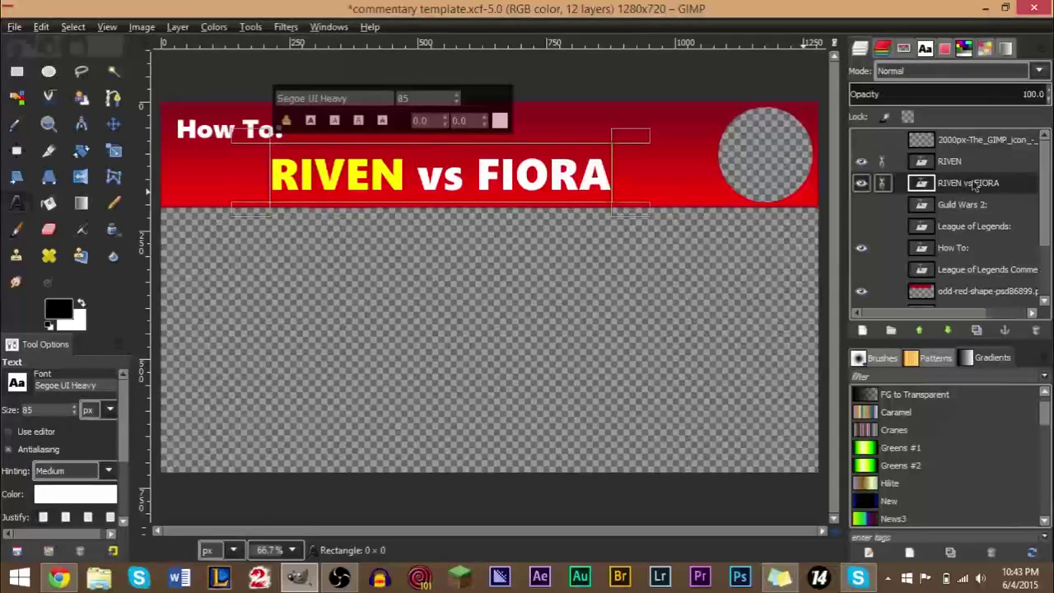
pyautogui.moveTo(1049, 199); pyautogui.dragTo(1049, 169)
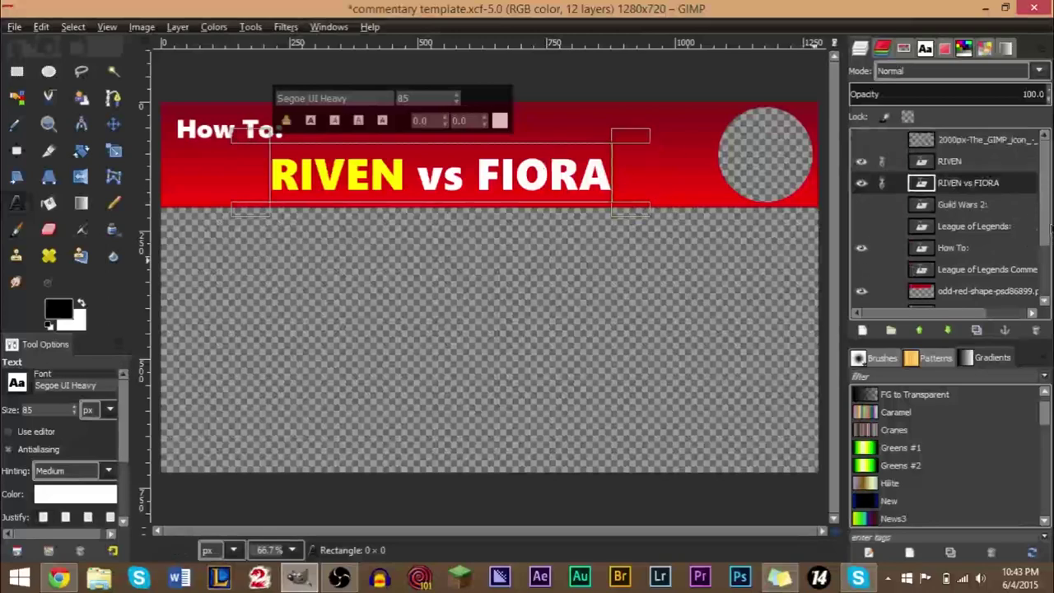
pyautogui.moveTo(1043, 199); pyautogui.dragTo(1044, 222)
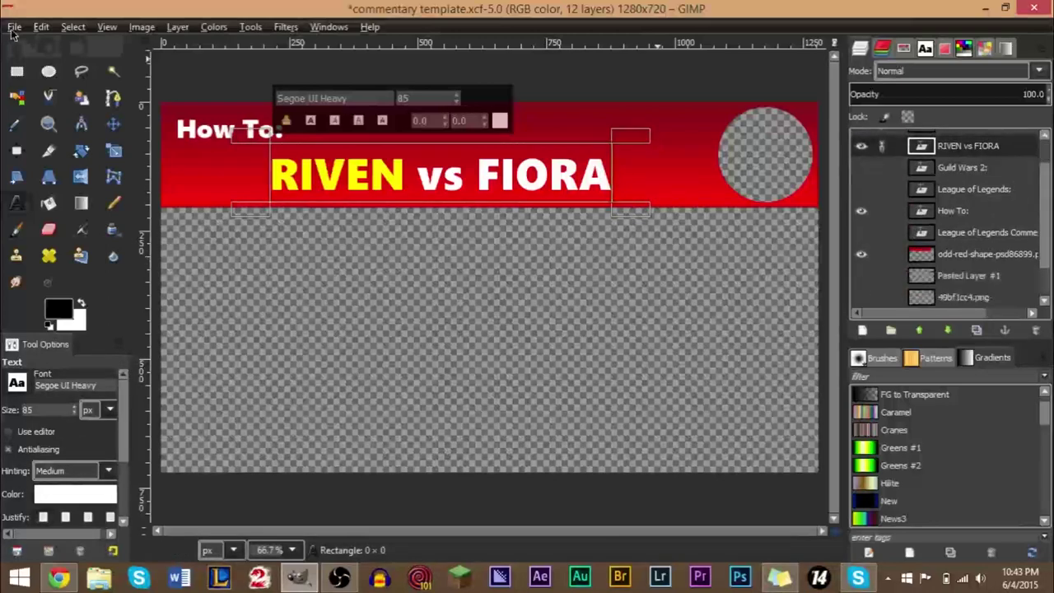
pyautogui.click(14, 27)
pyautogui.click(49, 198)
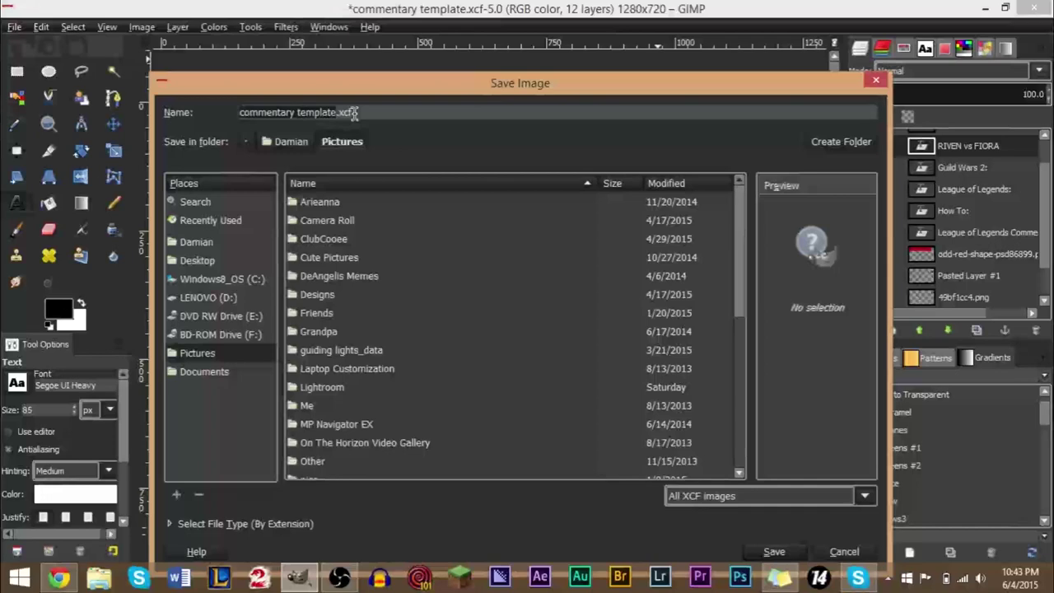
pyautogui.click(871, 83)
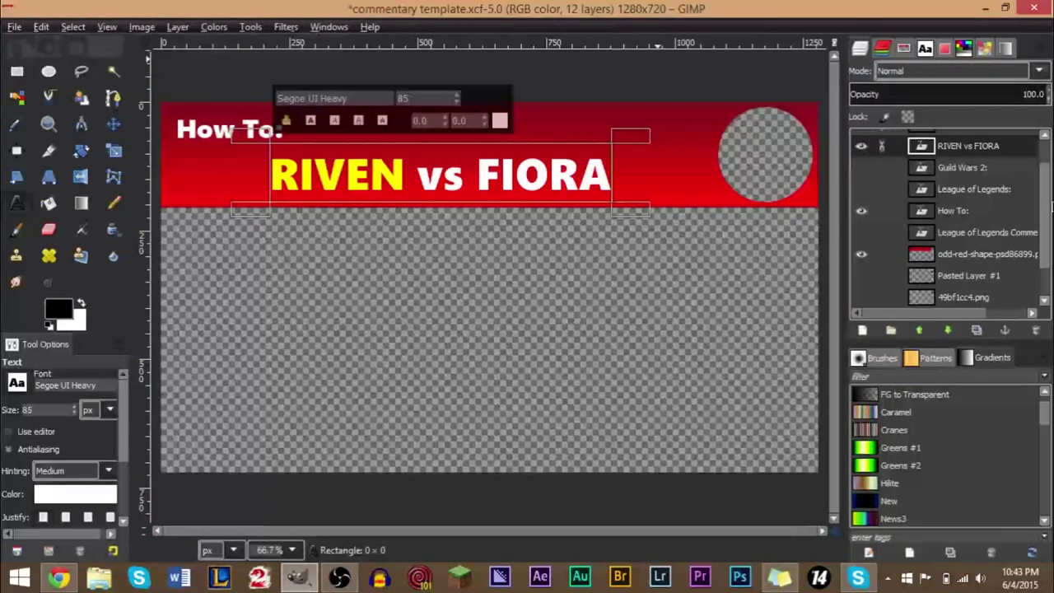
pyautogui.scroll(-2, 1050, 206)
pyautogui.scroll(3, 1051, 189)
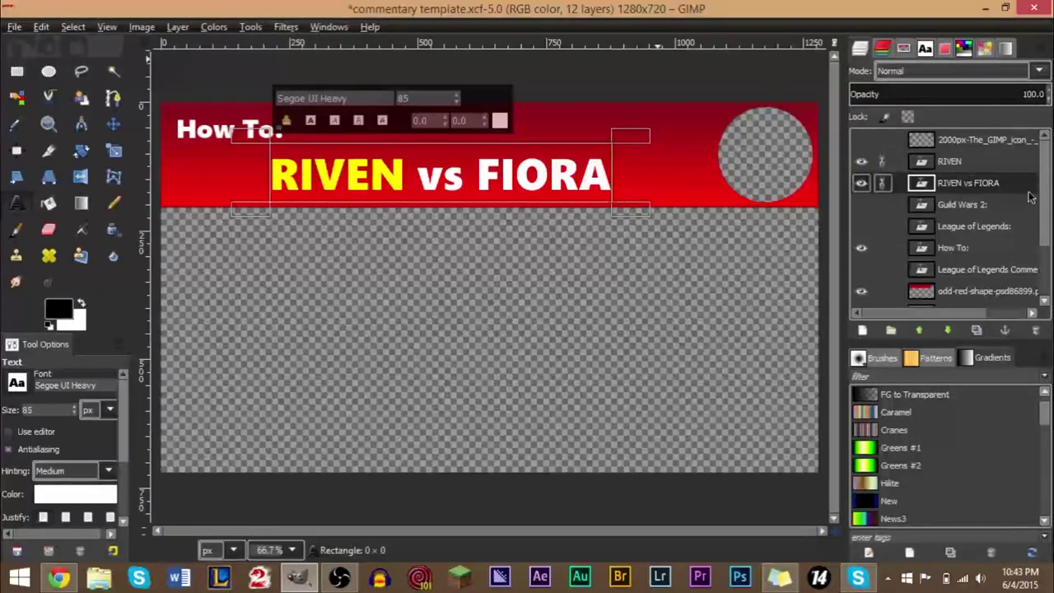
# Step: Paste a screenshot as Pasted Layer #2, move it to the bottom of the stack, and shift it right and down
pyautogui.scroll(-2, 1047, 231)
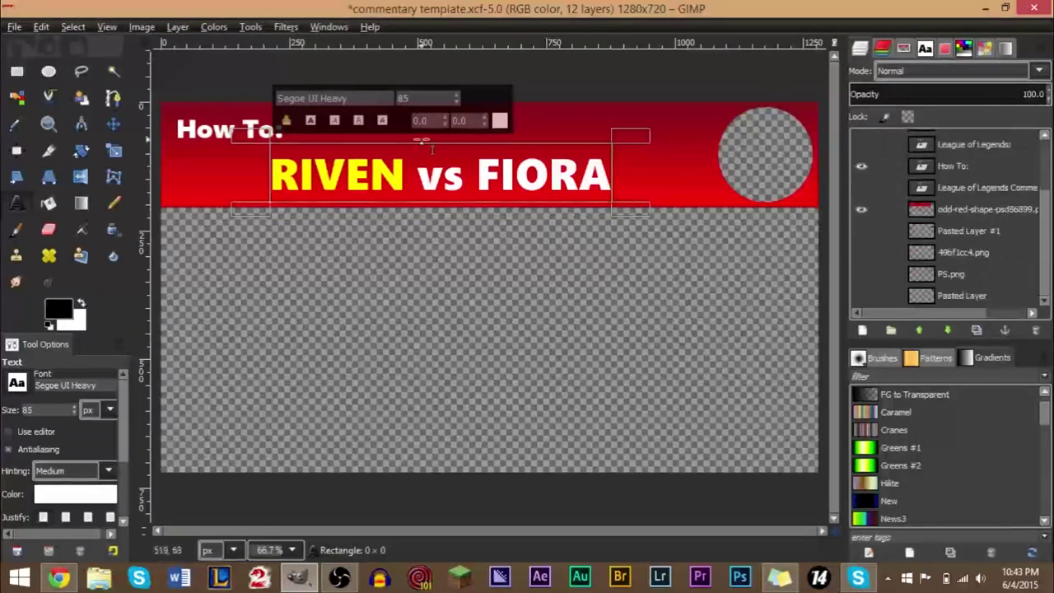
pyautogui.click(960, 298)
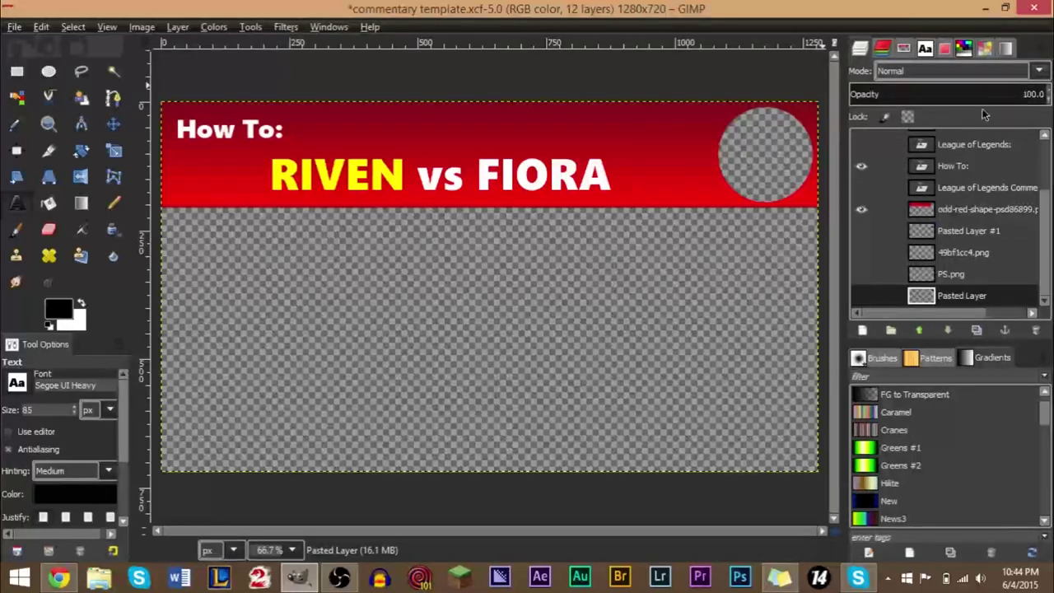
pyautogui.hotkey('ctrl', 'v')
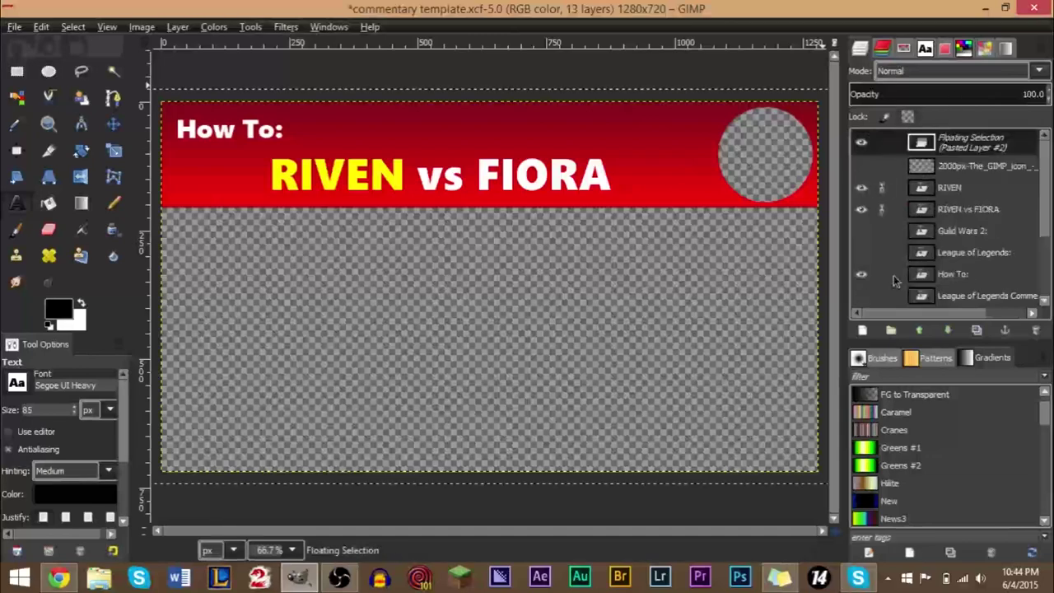
pyautogui.click(863, 330)
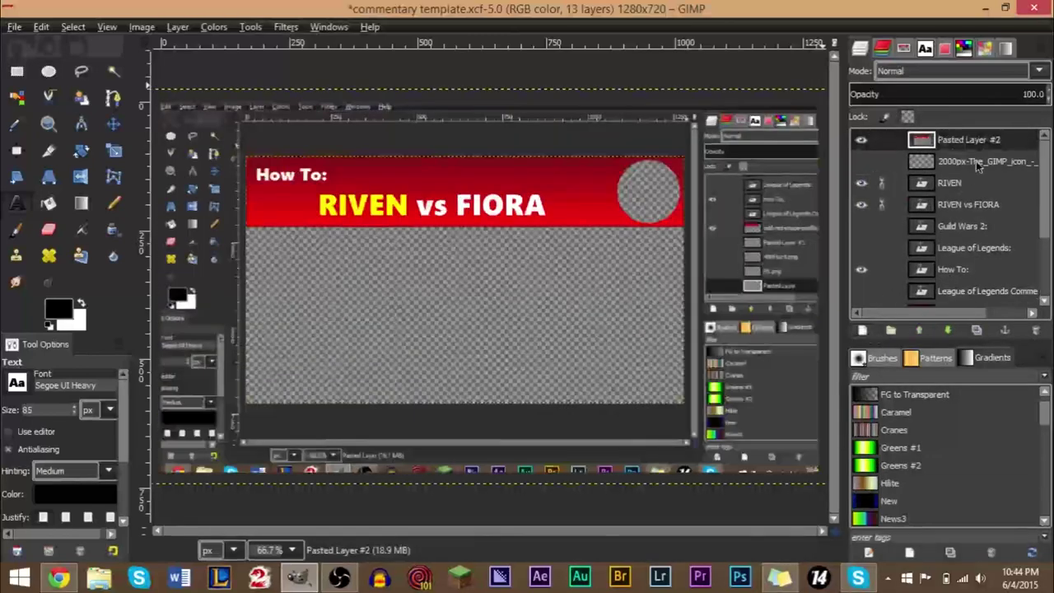
pyautogui.moveTo(951, 144); pyautogui.dragTo(952, 307)
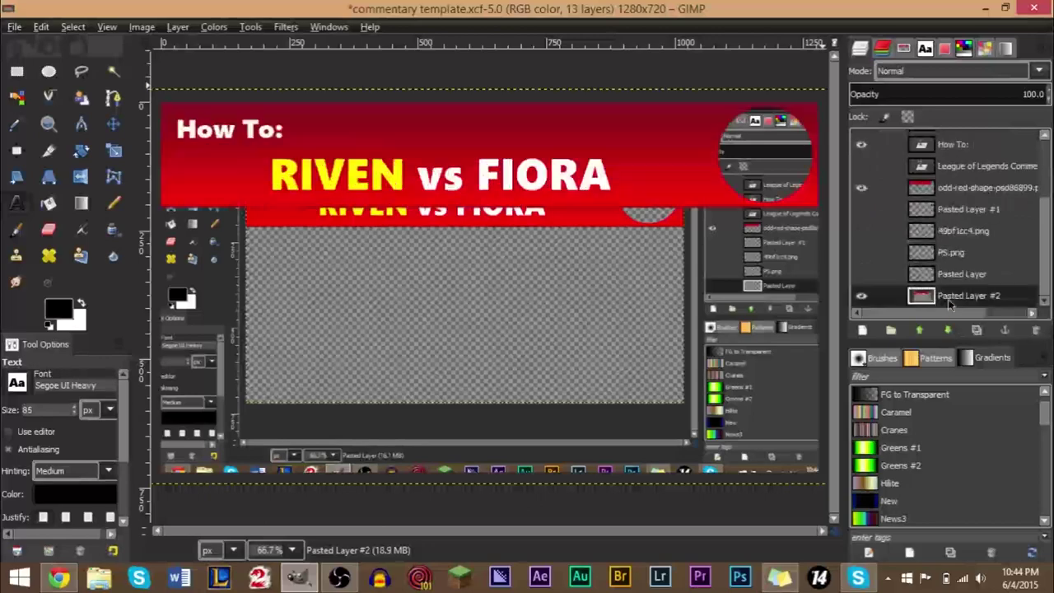
pyautogui.click(113, 123)
pyautogui.moveTo(331, 377); pyautogui.dragTo(355, 379)
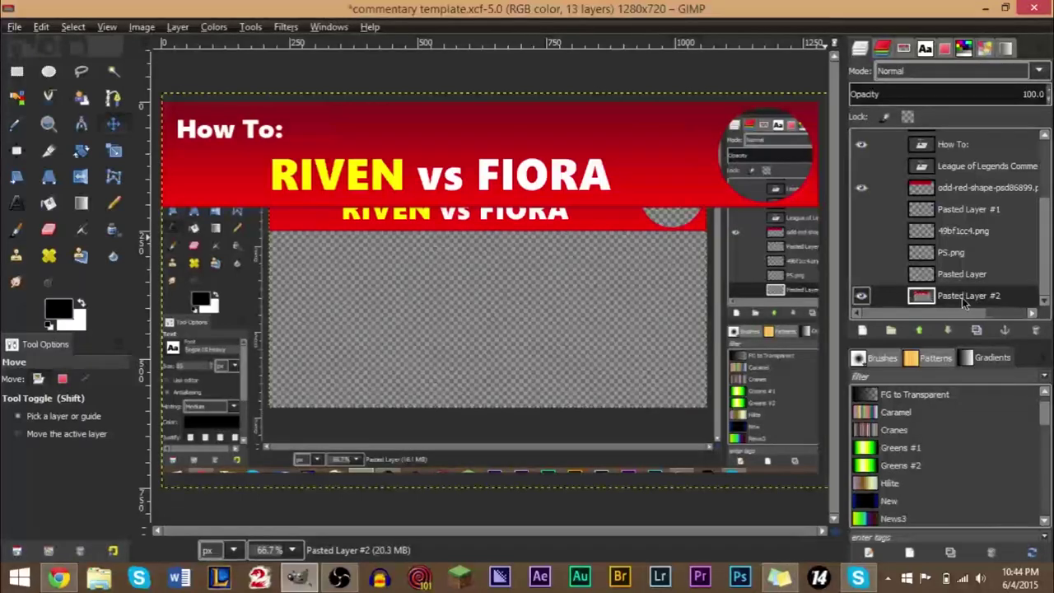
# Step: Delete Pasted Layer #2, then open File > New and cancel the Create a New Image dialog
pyautogui.click(1037, 331)
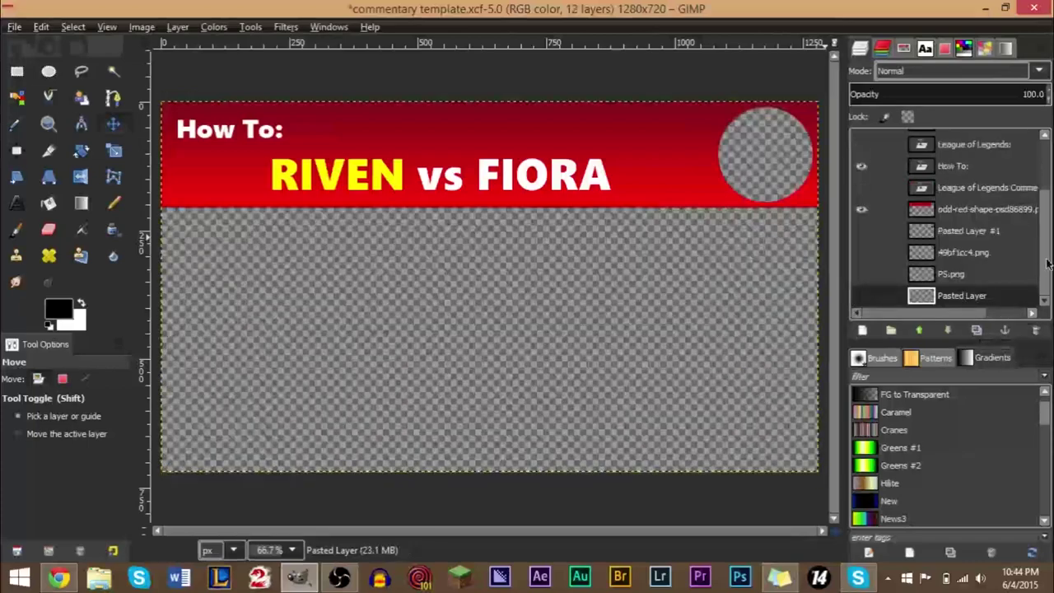
pyautogui.moveTo(1048, 264); pyautogui.dragTo(1050, 155)
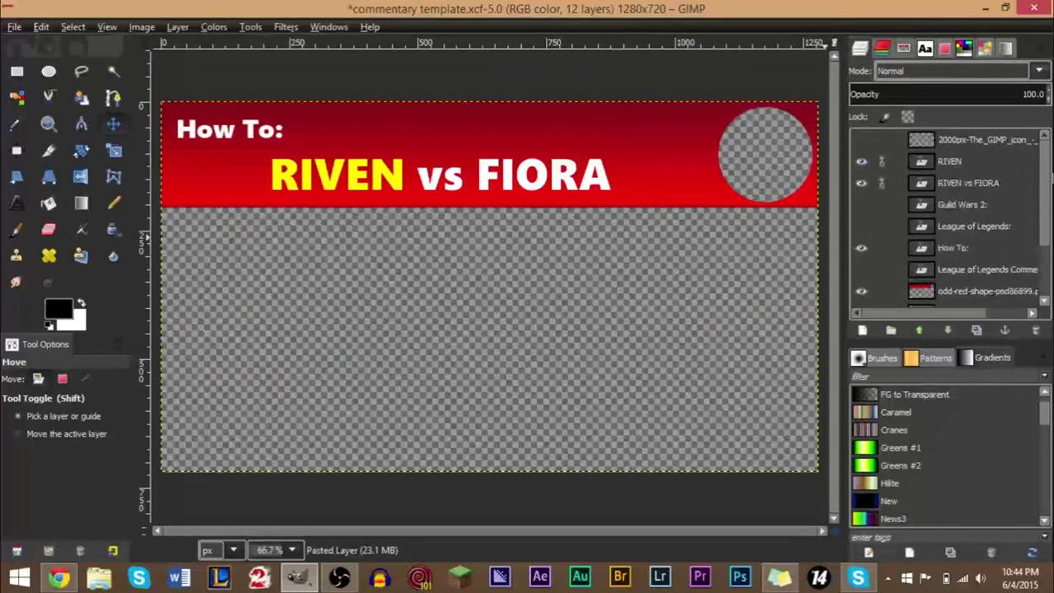
pyautogui.click(15, 27)
pyautogui.click(42, 46)
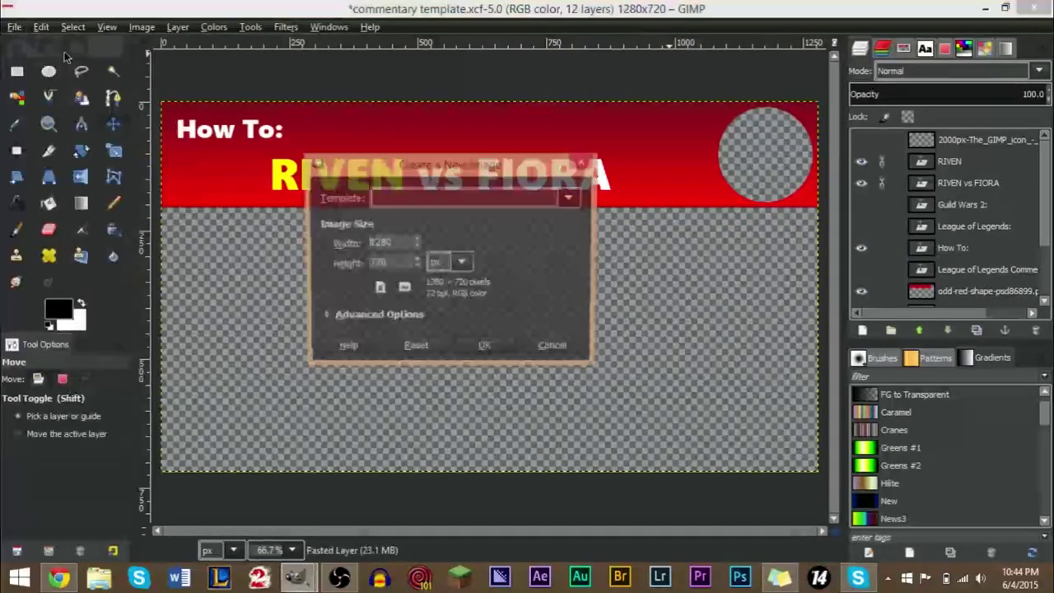
pyautogui.click(556, 349)
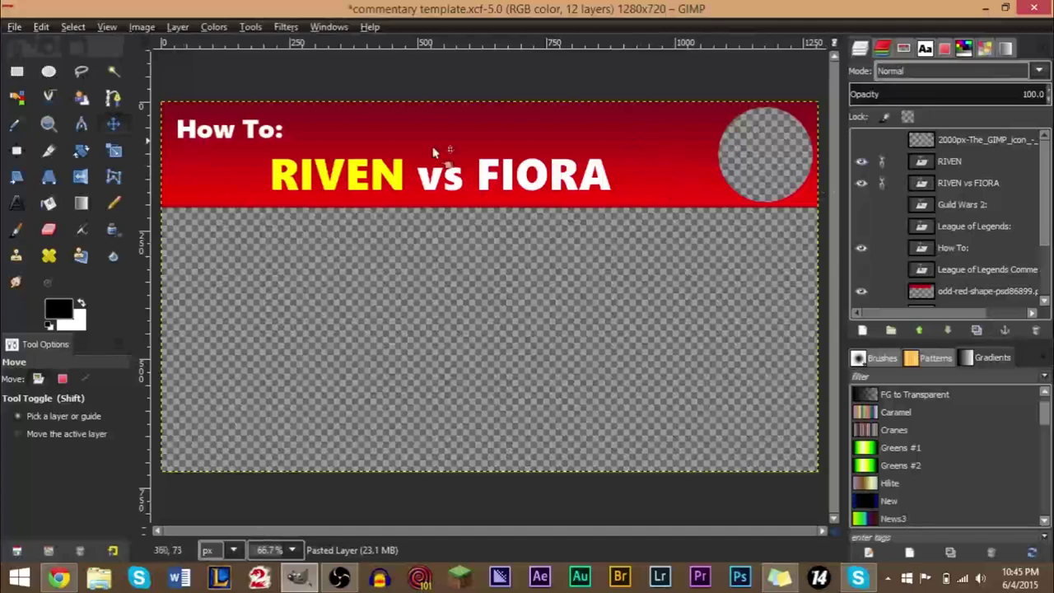
# Step: Toggle the vs FIORA title text and the yellow RIVEN overlay off and back on
pyautogui.click(862, 165)
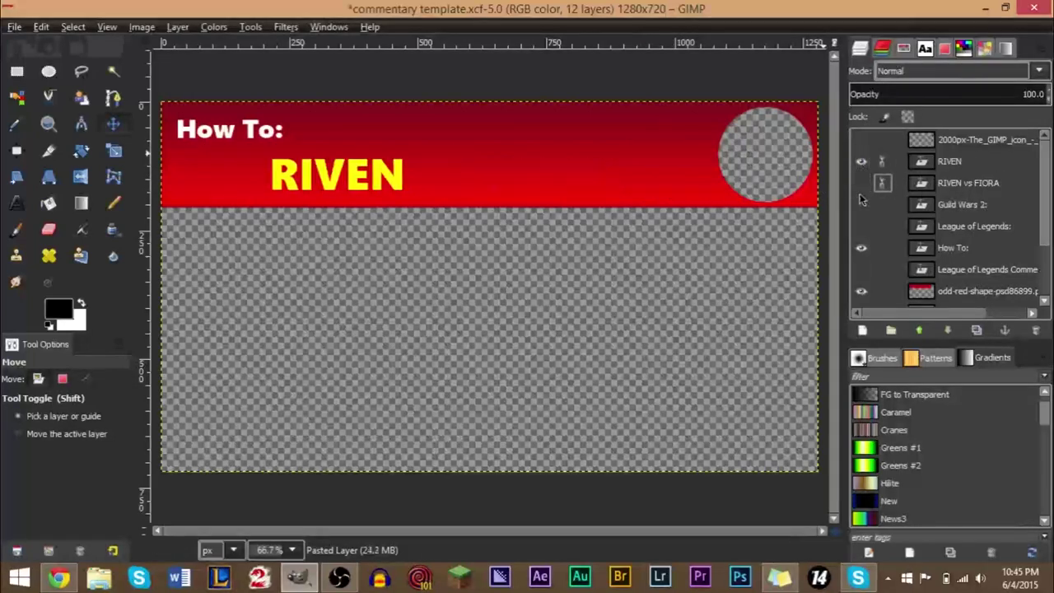
pyautogui.click(861, 165)
pyautogui.click(862, 163)
pyautogui.click(862, 163)
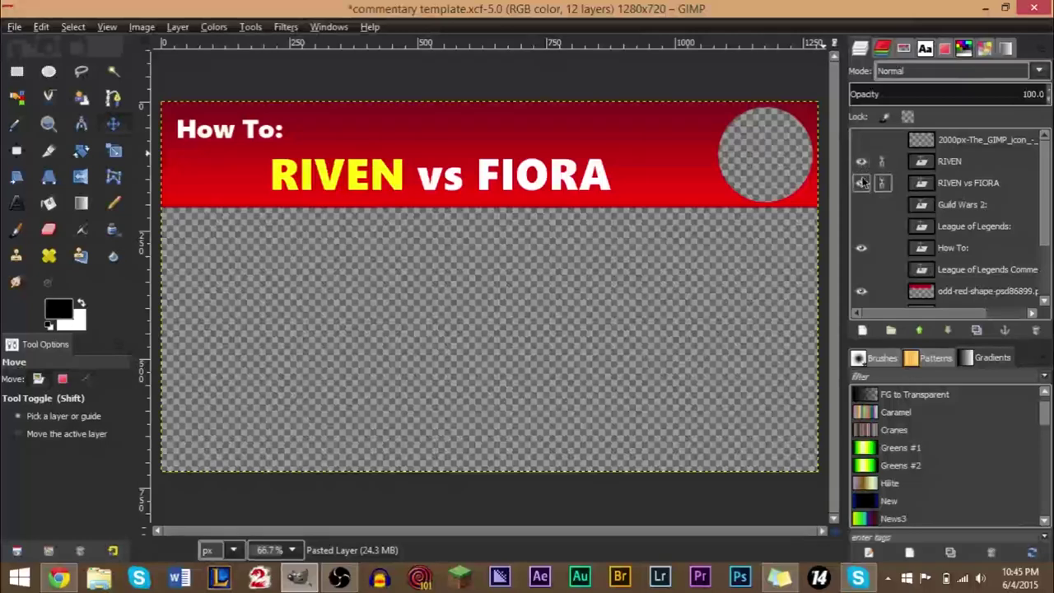
pyautogui.moveTo(1048, 183); pyautogui.dragTo(1048, 233)
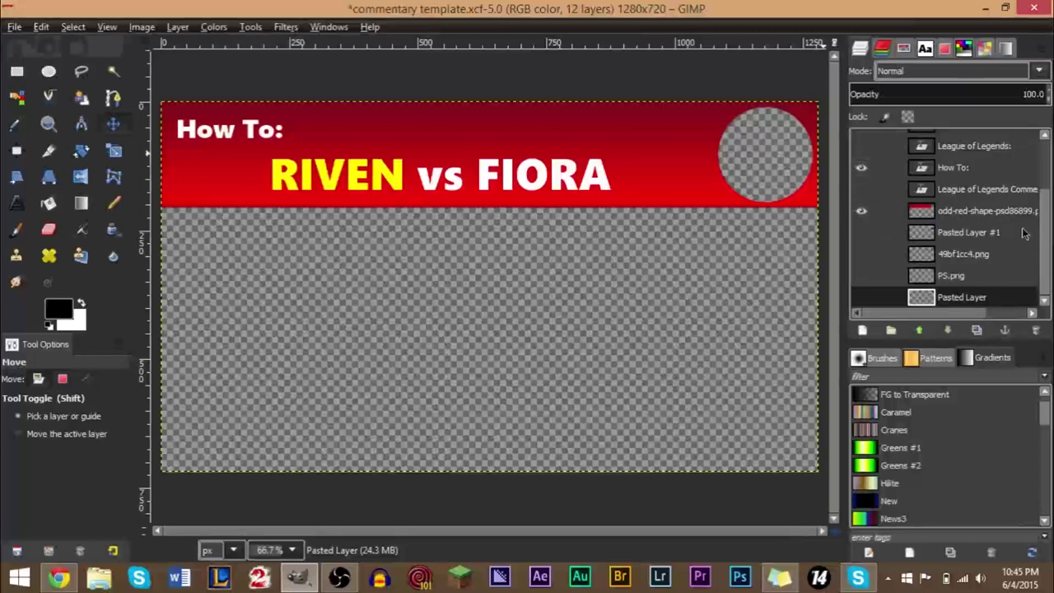
# Step: Preview the Ae and League of Legends logos in the circle, hiding each again
pyautogui.scroll(1, 1048, 244)
pyautogui.scroll(-1, 1048, 244)
pyautogui.click(863, 238)
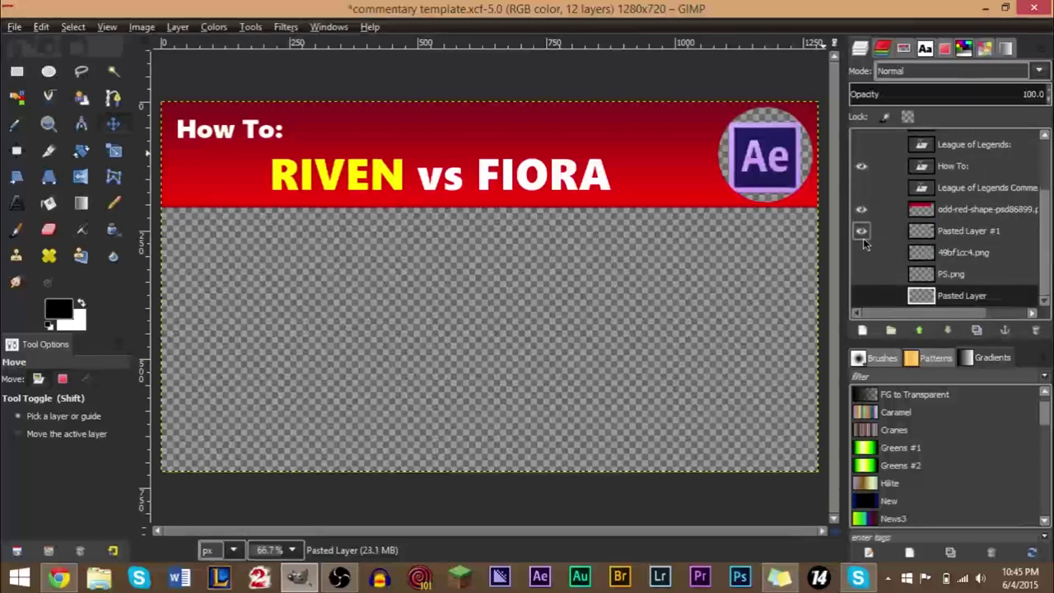
pyautogui.click(863, 238)
pyautogui.click(860, 254)
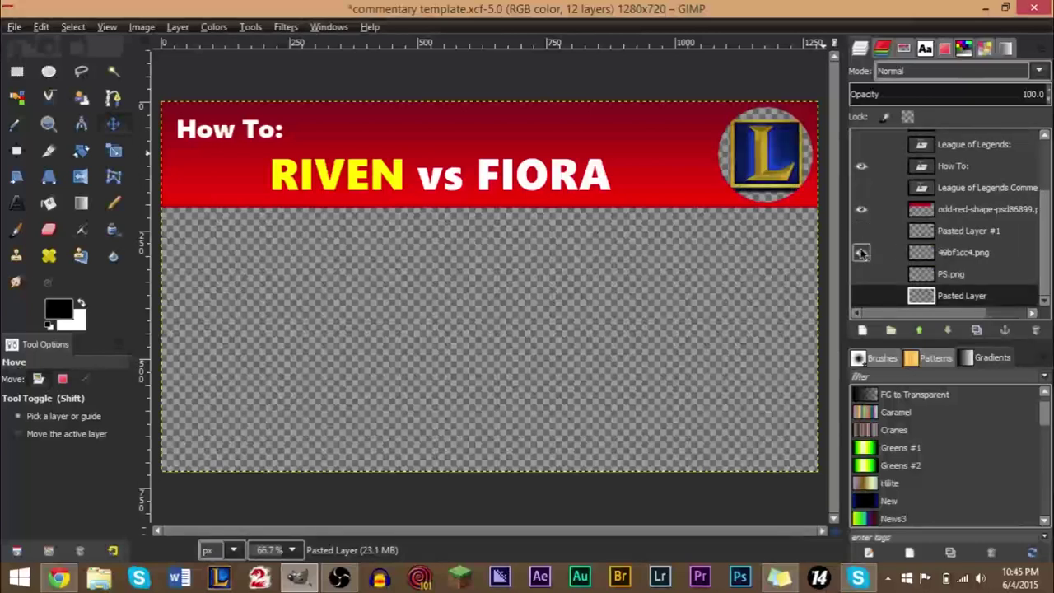
pyautogui.click(861, 254)
# Step: Try the header text variants, ending with How To: hidden and League of Legends: shown
pyautogui.scroll(3, 1049, 256)
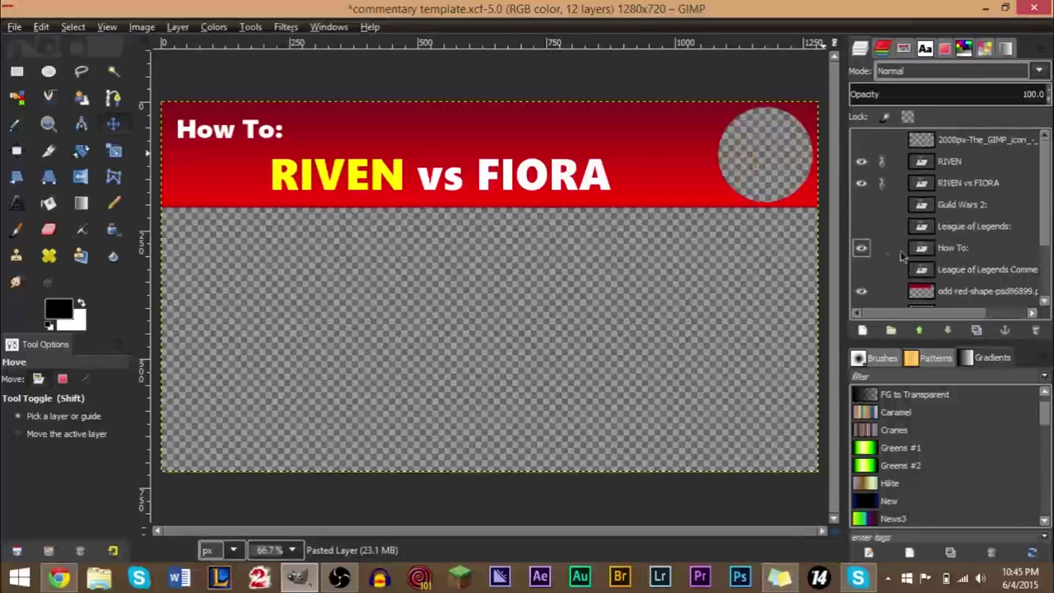
pyautogui.click(861, 248)
pyautogui.click(861, 248)
pyautogui.click(861, 269)
pyautogui.click(862, 269)
pyautogui.click(862, 248)
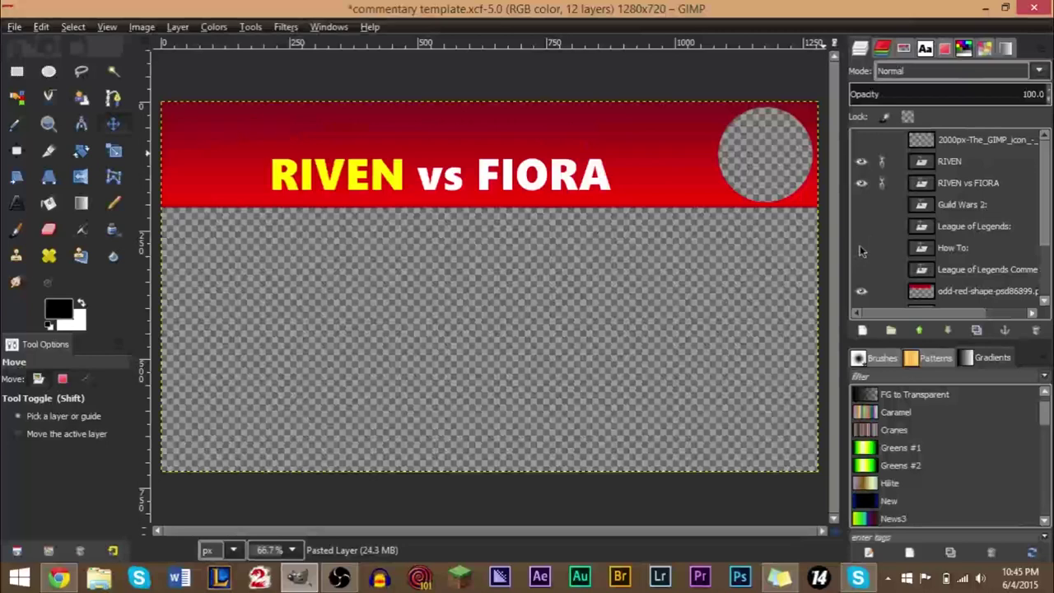
pyautogui.click(862, 248)
pyautogui.click(862, 226)
pyautogui.click(862, 225)
pyautogui.click(861, 248)
pyautogui.click(862, 226)
pyautogui.click(861, 225)
pyautogui.click(861, 225)
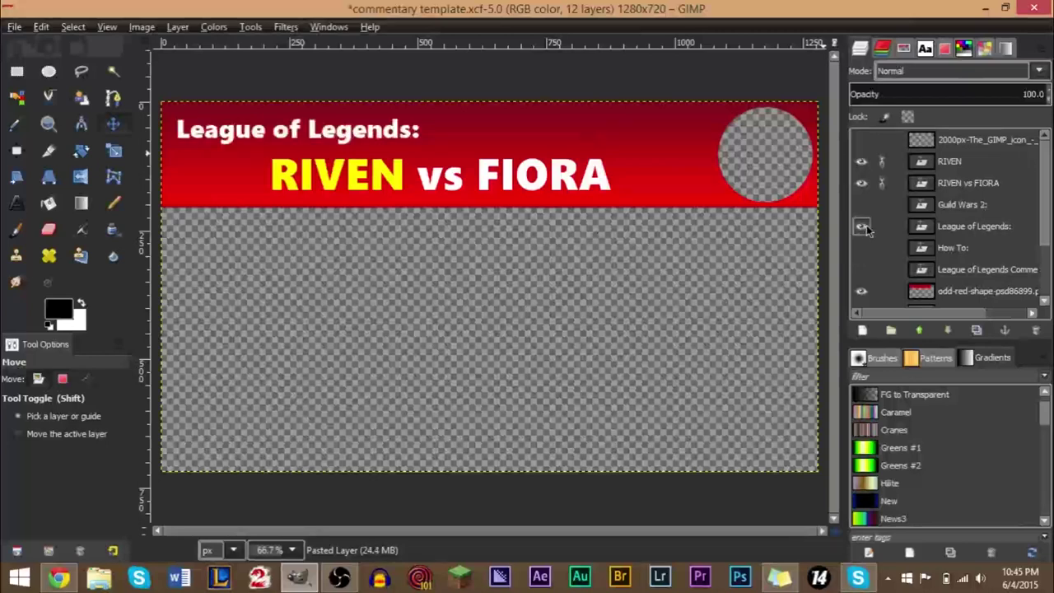